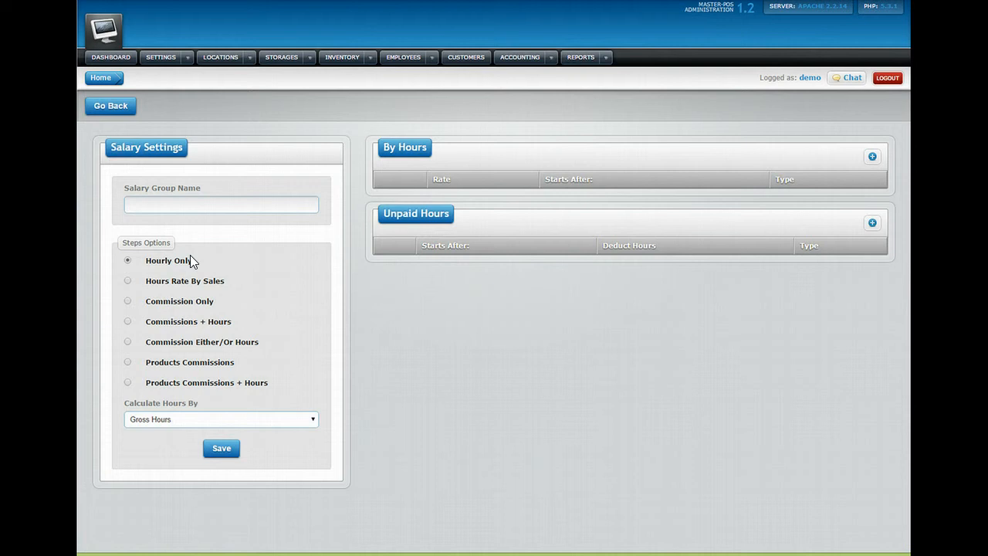
# Name the salary group "ten dollar hourly", keeping the Hourly Only option and hours calculated by Gross Hours.
pyautogui.click(190, 258)
pyautogui.click(193, 205)
pyautogui.write('ten dollar hourly')
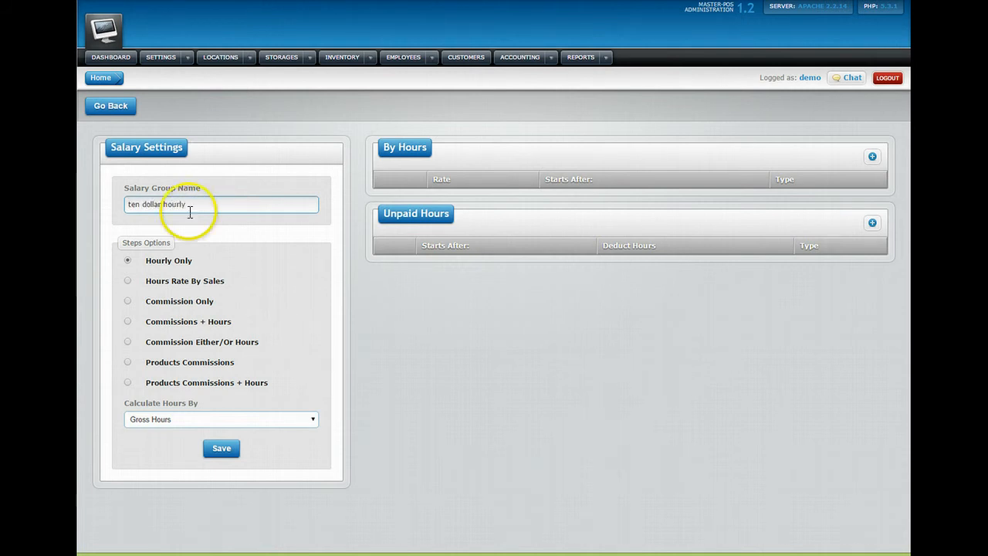
pyautogui.click(183, 420)
pyautogui.click(183, 421)
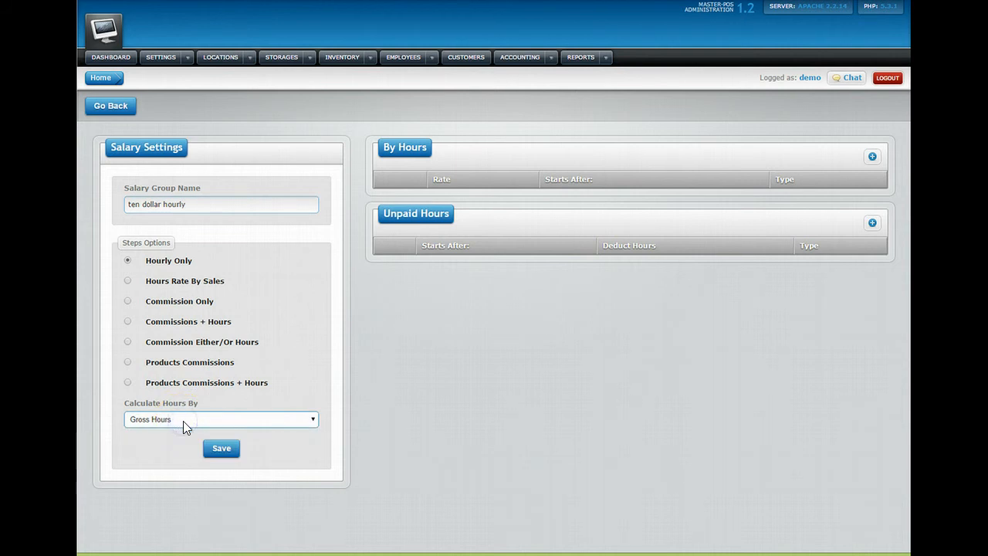
pyautogui.click(183, 421)
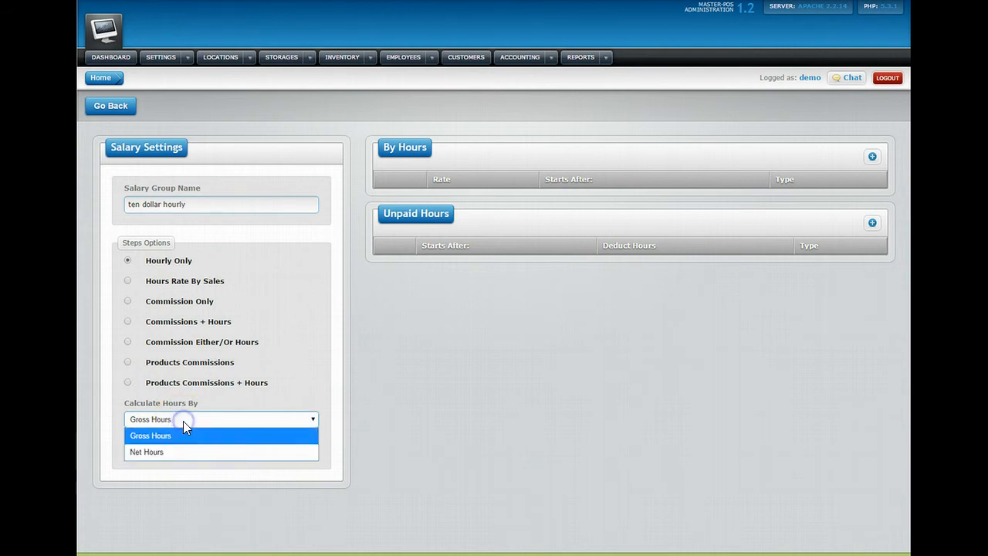
pyautogui.click(183, 420)
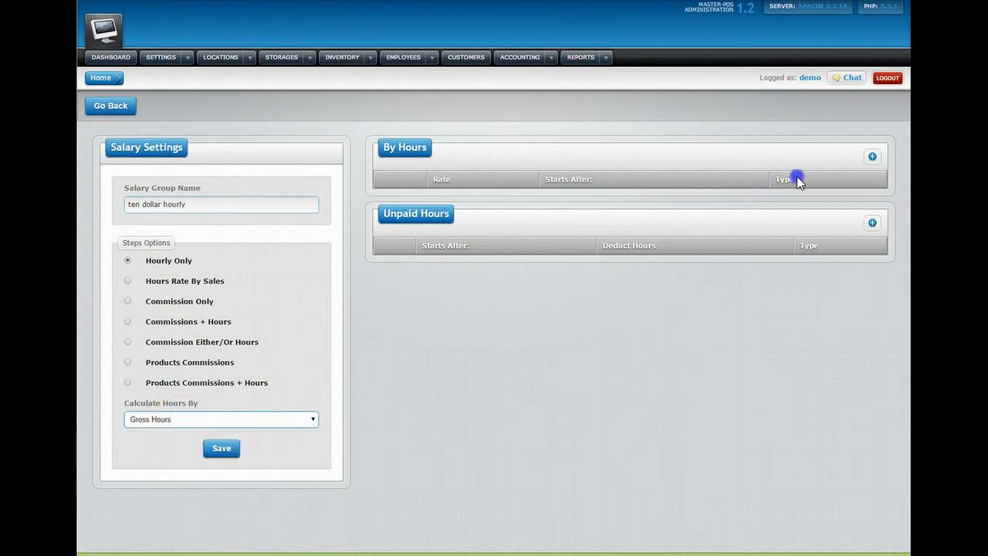
# Add an hours step with a rate of 10.00 per hour, starting after 40 hours and 0 minutes weekly.
pyautogui.click(873, 158)
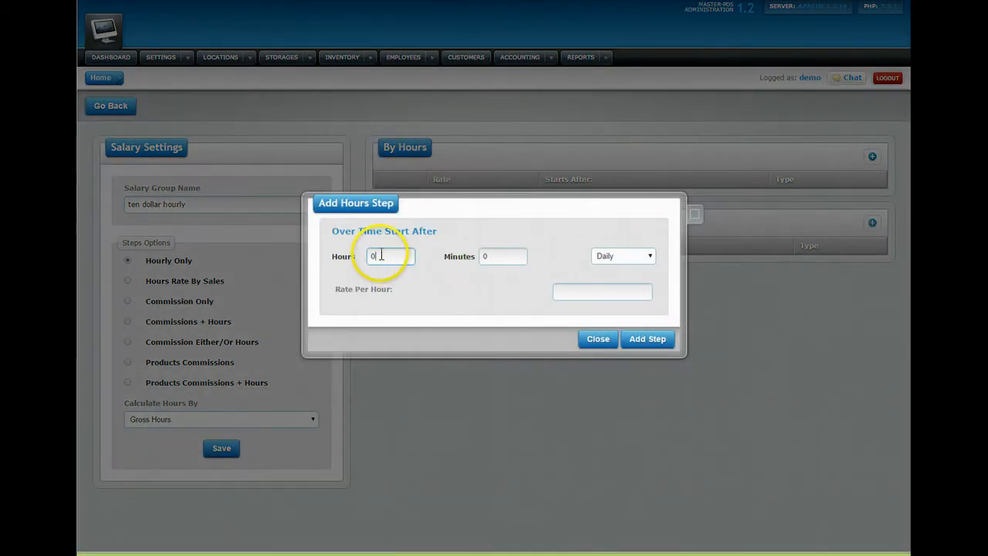
pyautogui.moveTo(383, 257); pyautogui.dragTo(357, 260)
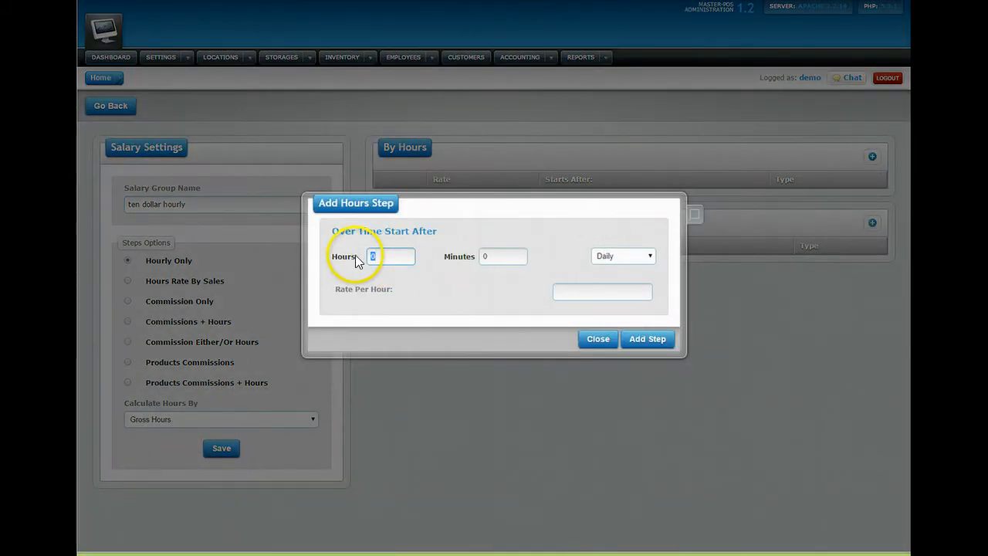
pyautogui.click(575, 291)
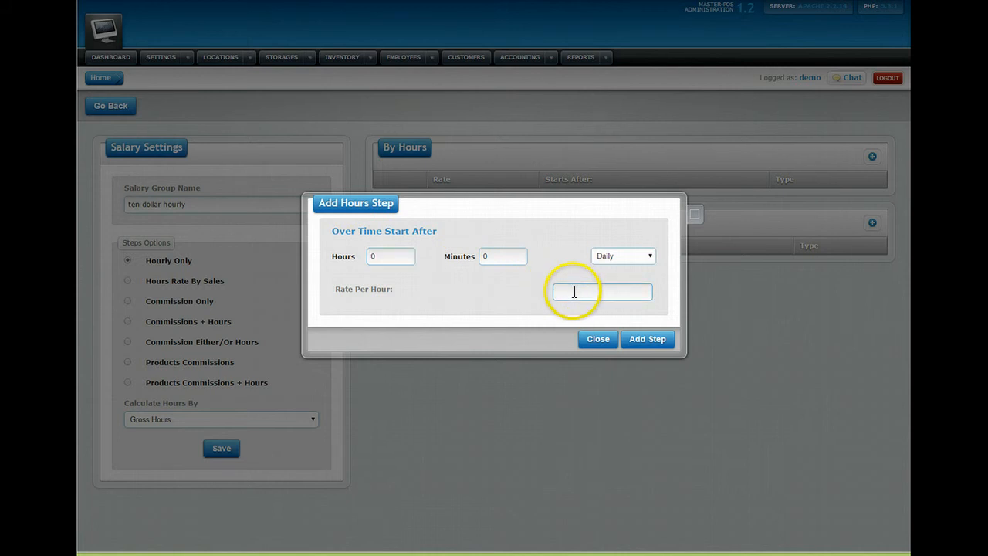
pyautogui.write('10.')
pyautogui.moveTo(388, 258); pyautogui.dragTo(324, 255)
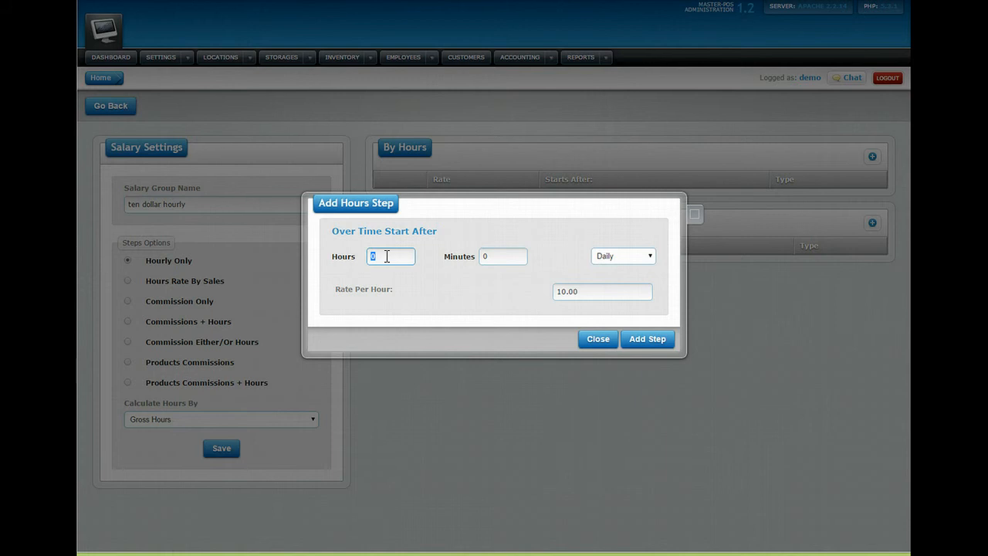
pyautogui.write('40')
pyautogui.click(610, 256)
pyautogui.click(614, 289)
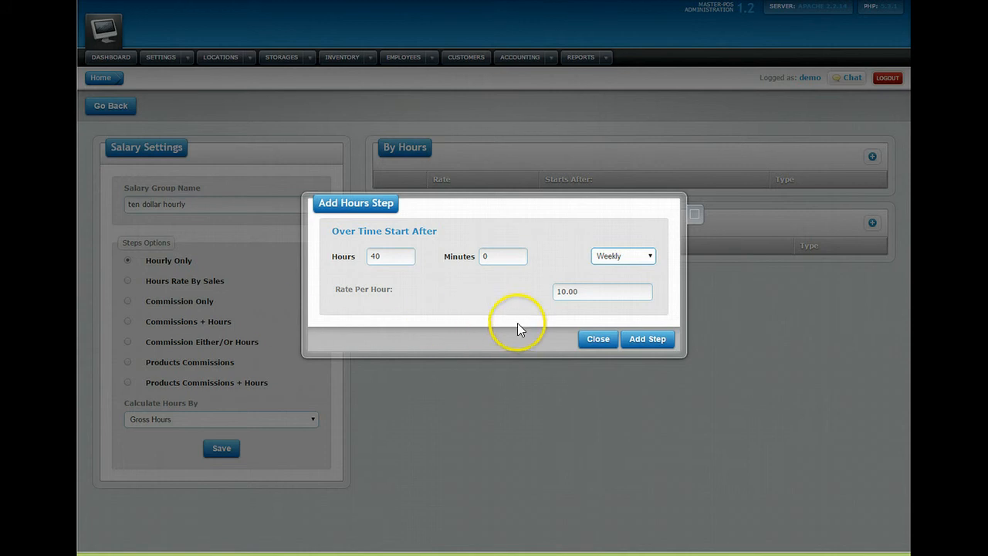
pyautogui.click(636, 338)
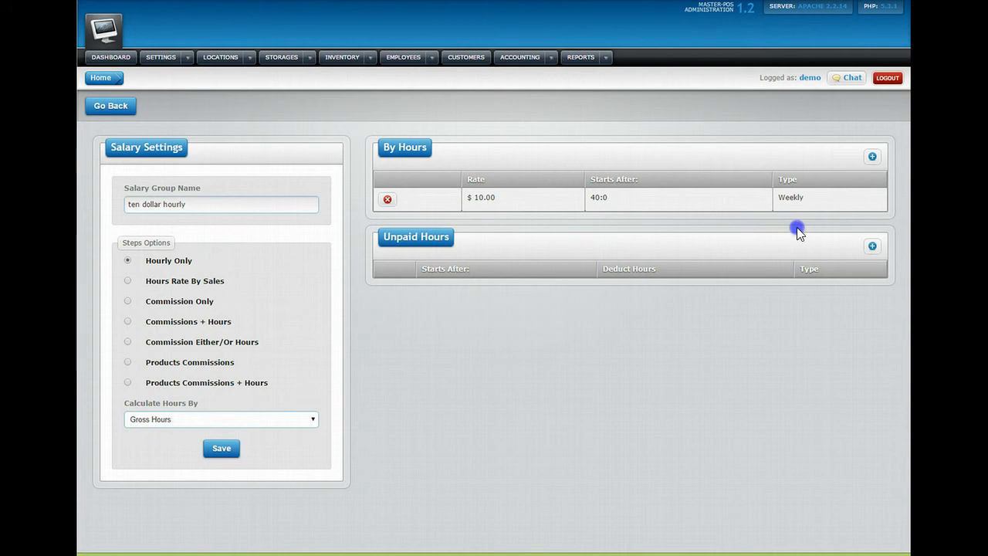
# Add an unpaid time deduction of 30 minutes after 8 hours daily, and save the salary group.
pyautogui.click(872, 246)
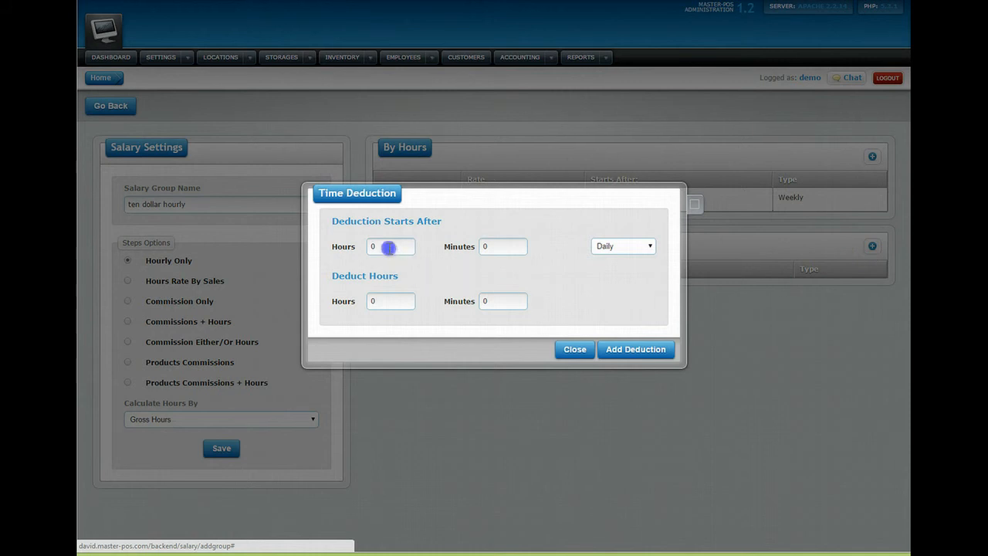
pyautogui.click(338, 244)
pyautogui.write('8')
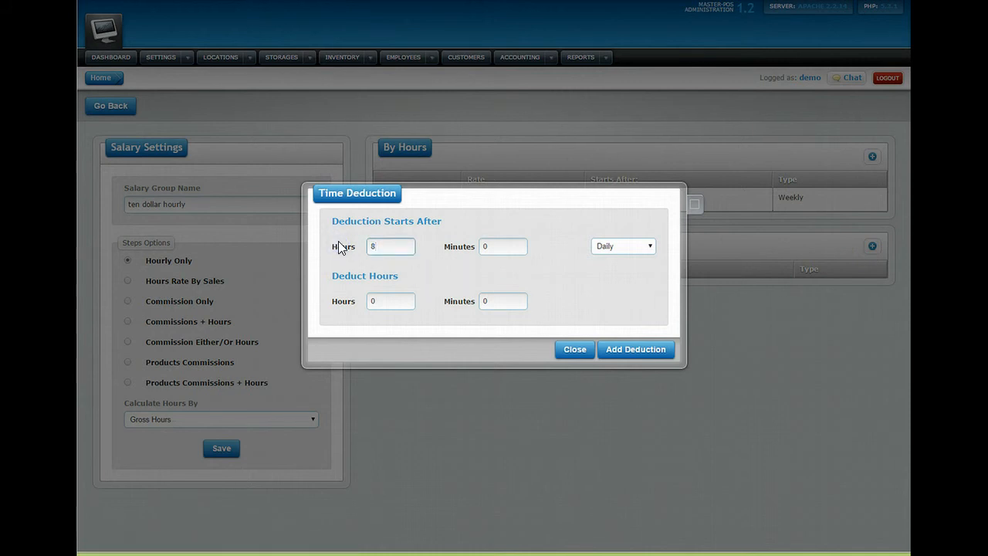
pyautogui.click(499, 302)
pyautogui.write('30')
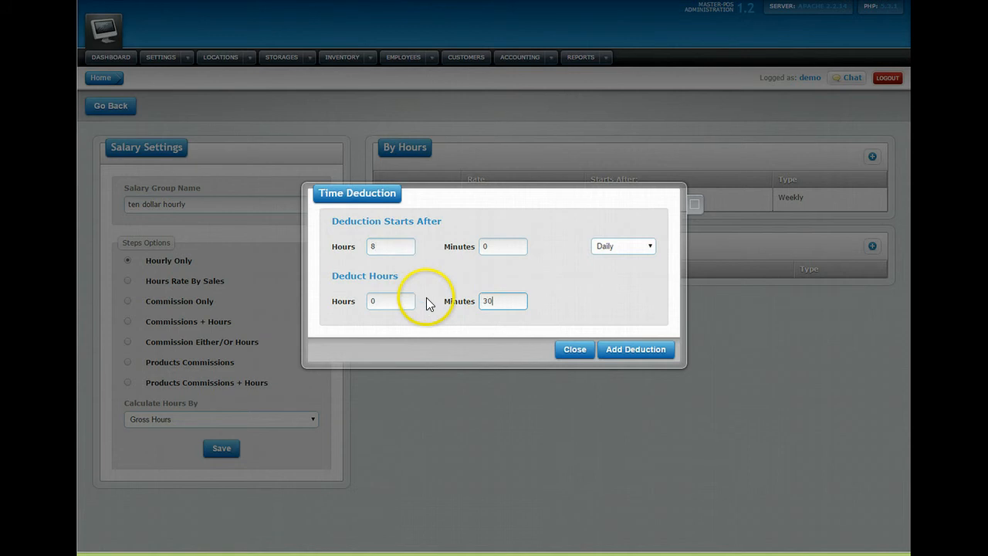
pyautogui.click(607, 351)
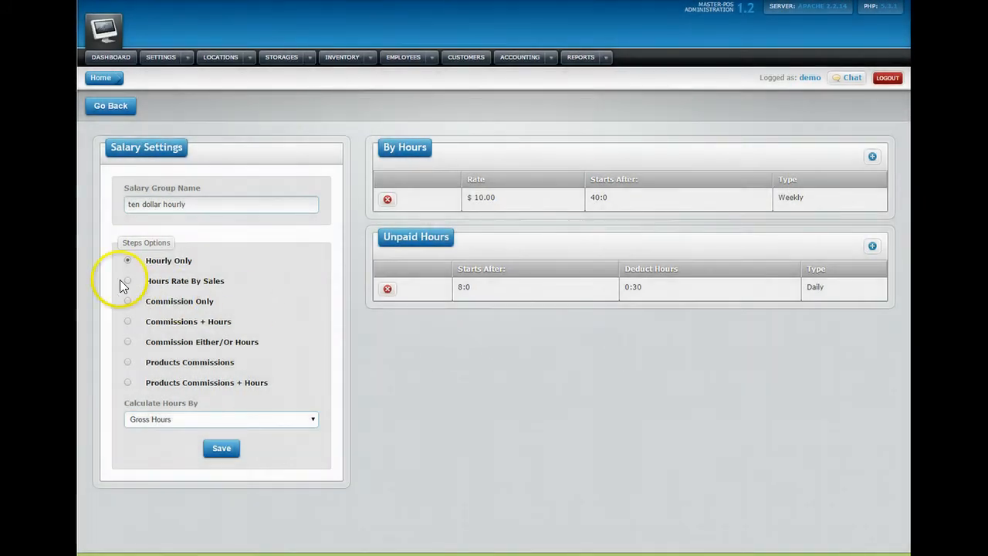
pyautogui.click(221, 449)
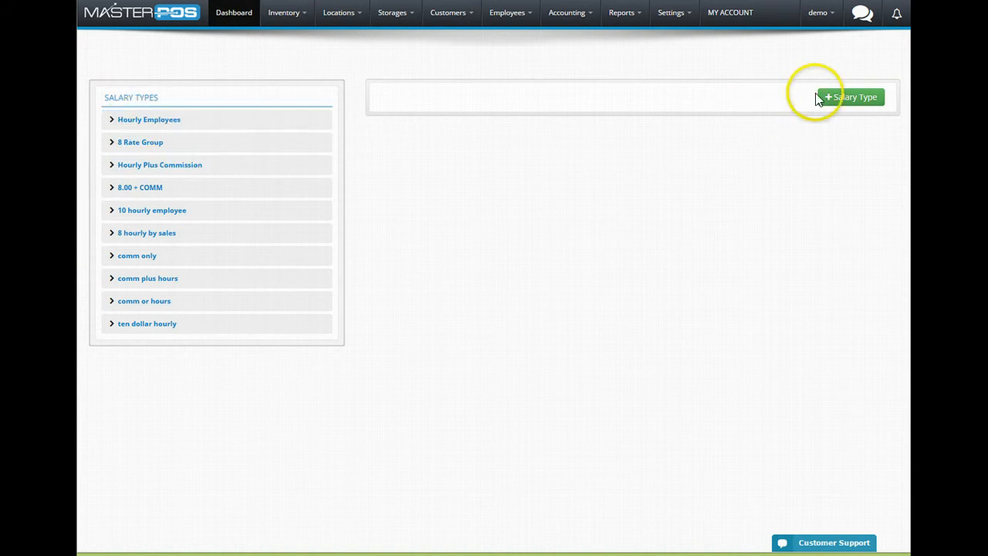
# Create a salary type named "8.00 hourly by sales" using Hours Rate By Sales, with a $0 sales step at an 8.00 hourly rate.
pyautogui.click(851, 98)
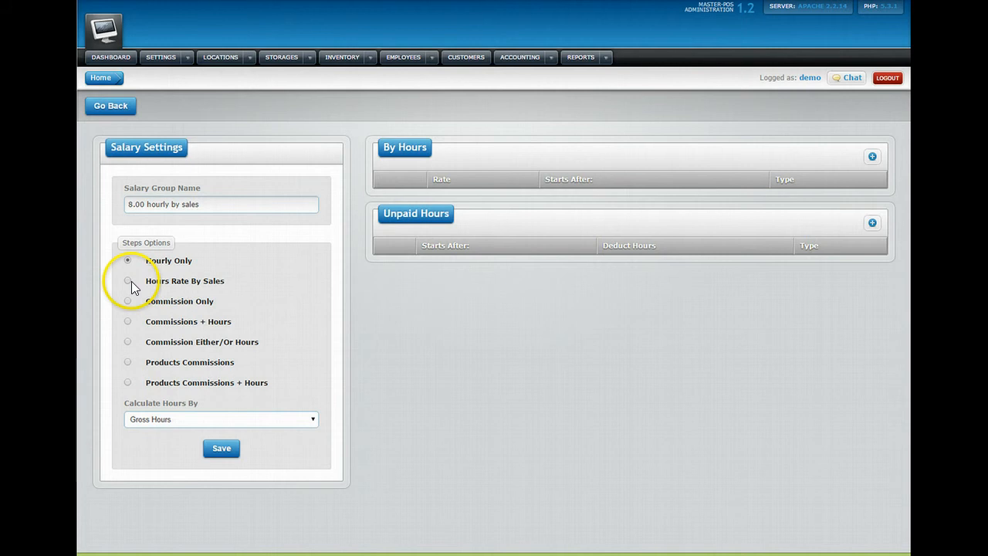
pyautogui.click(129, 281)
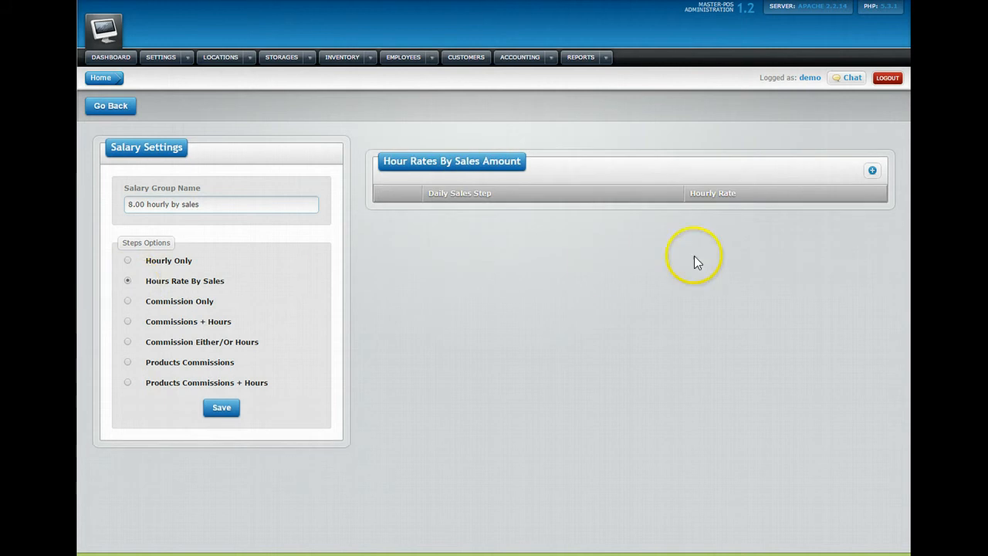
pyautogui.click(872, 170)
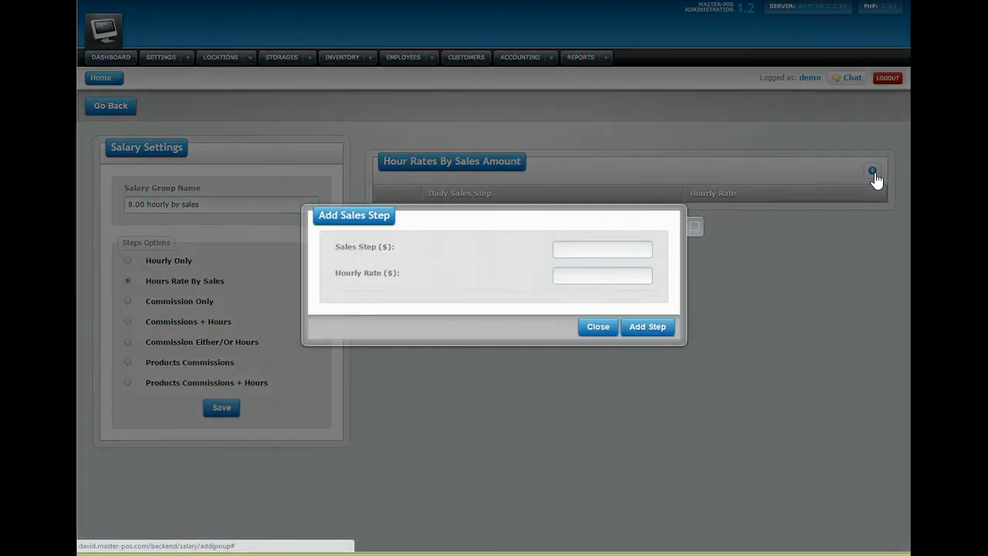
pyautogui.click(598, 247)
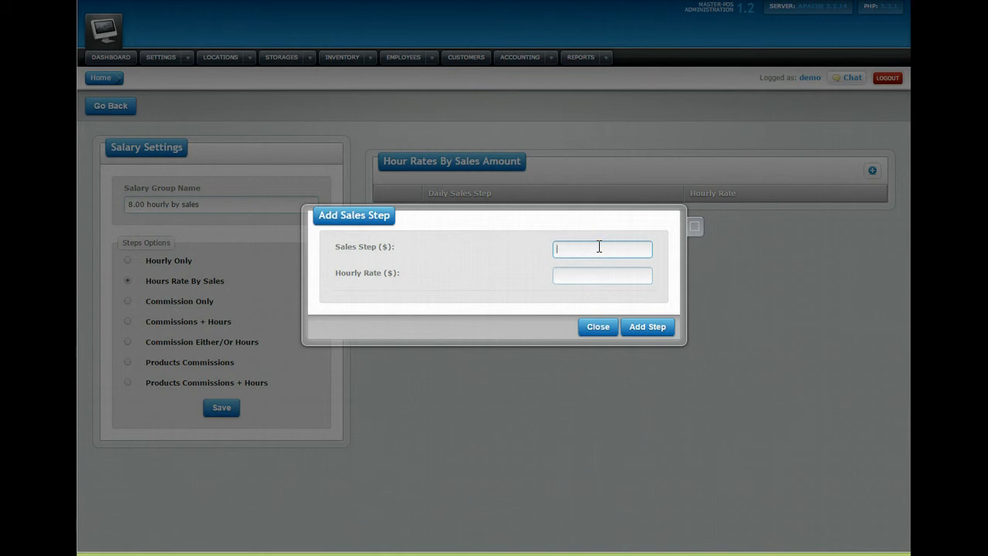
pyautogui.click(578, 276)
pyautogui.write('8')
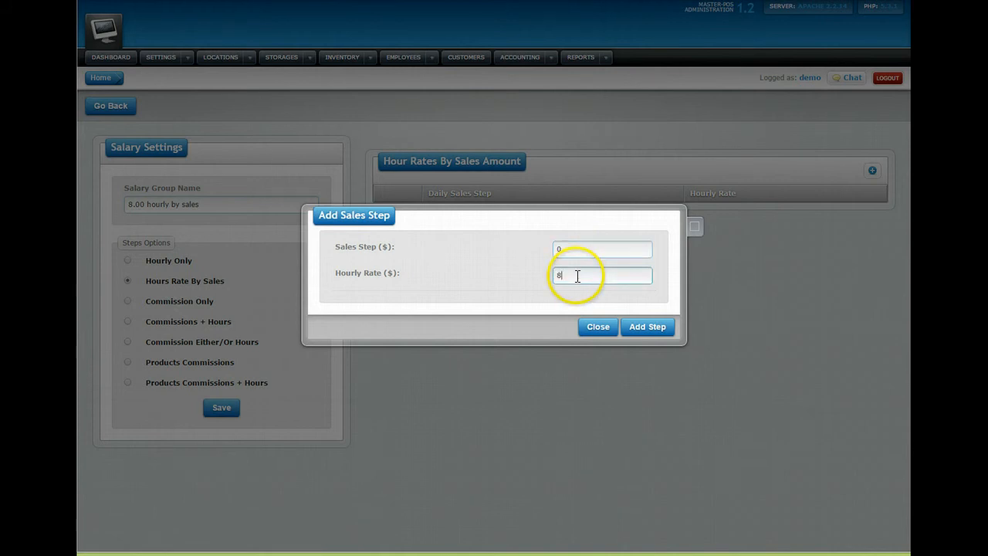
pyautogui.write('.00')
pyautogui.click(638, 328)
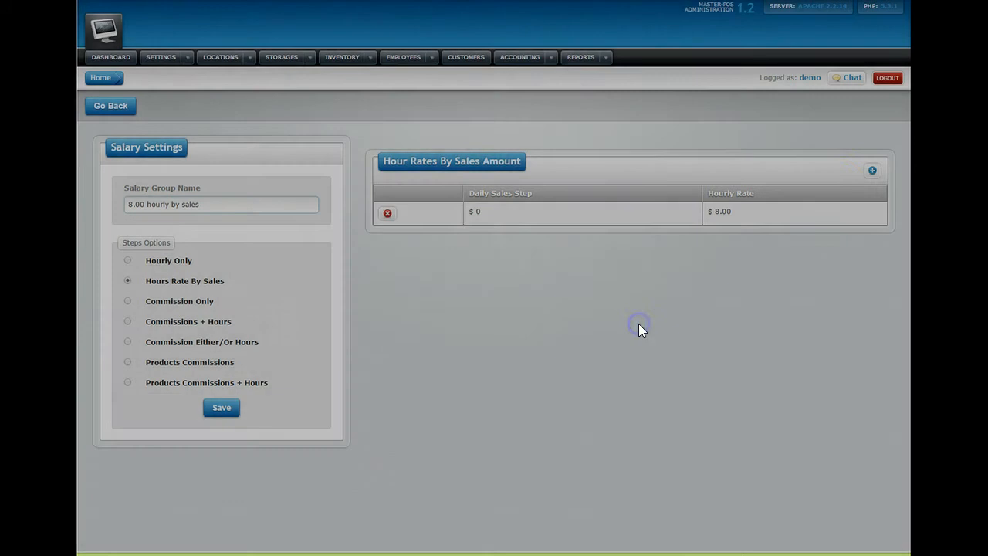
# Add a second sales step of 500.00 with an hourly rate of 12.00.
pyautogui.click(873, 170)
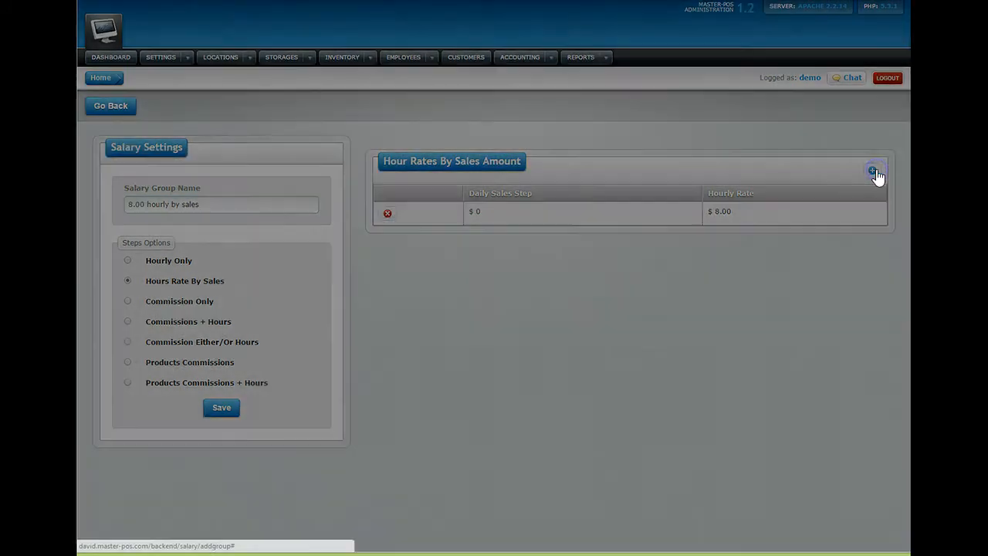
pyautogui.click(558, 246)
pyautogui.write('100.00')
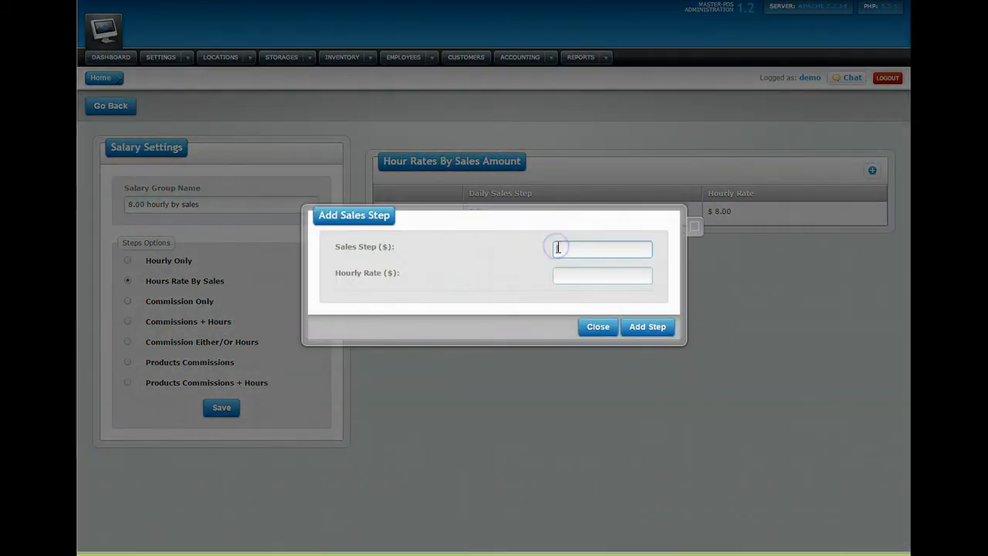
pyautogui.click(571, 273)
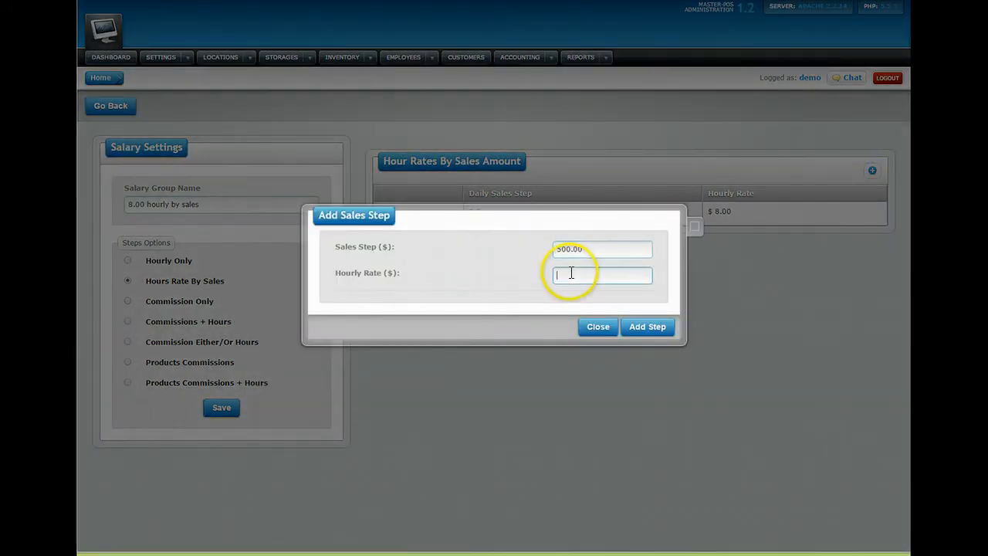
pyautogui.click(633, 324)
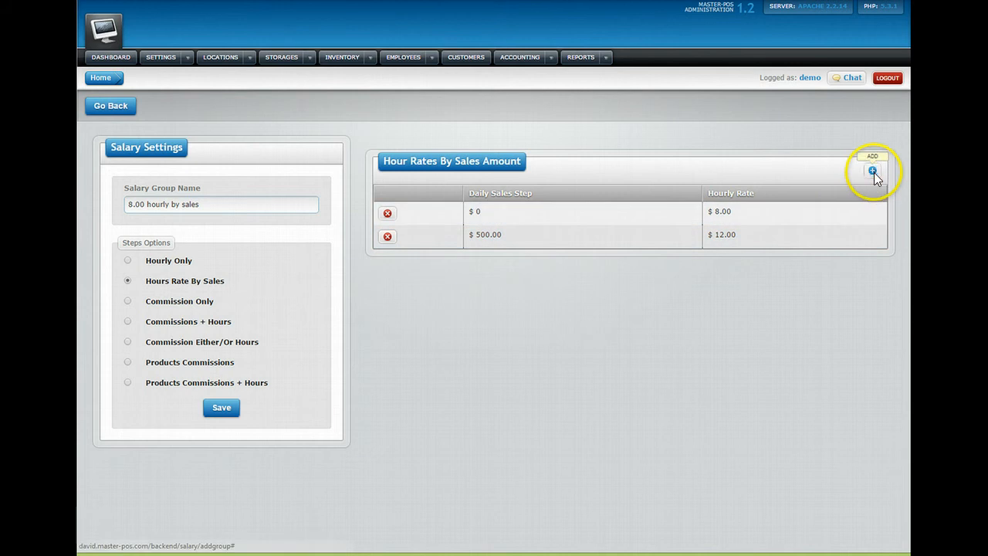
# Add a third sales step of 15.00 with an hourly rate of 14.00, and save the salary group.
pyautogui.click(872, 171)
pyautogui.click(637, 250)
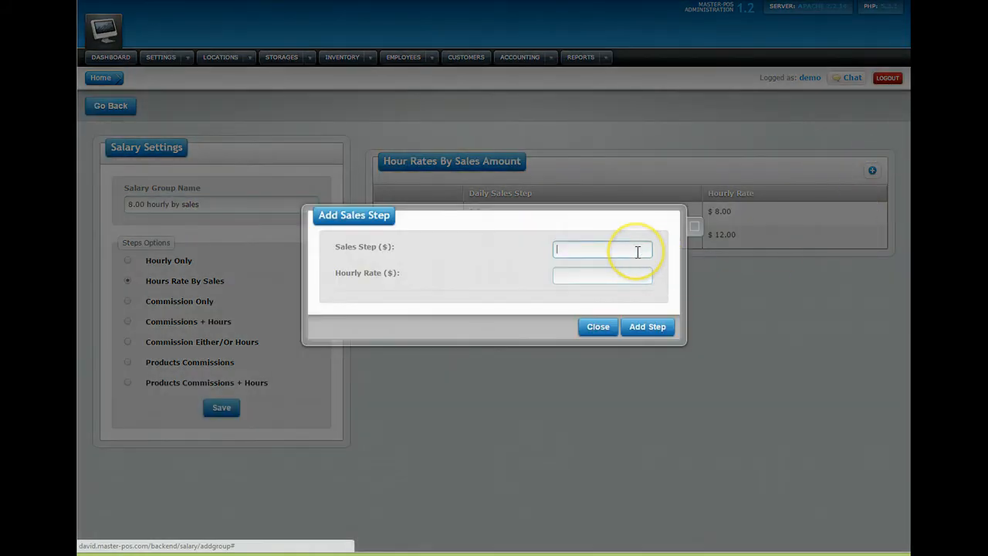
pyautogui.write('15.0')
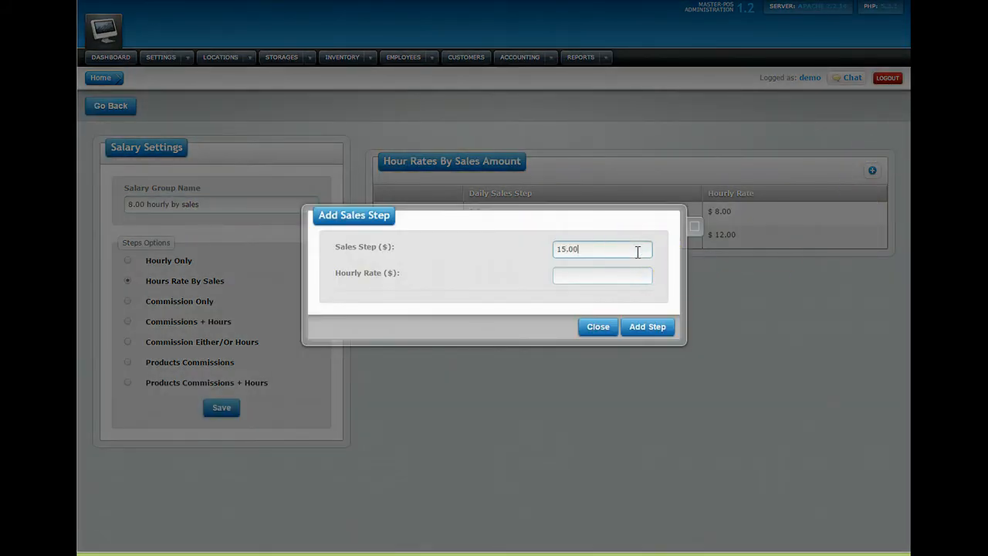
pyautogui.click(647, 279)
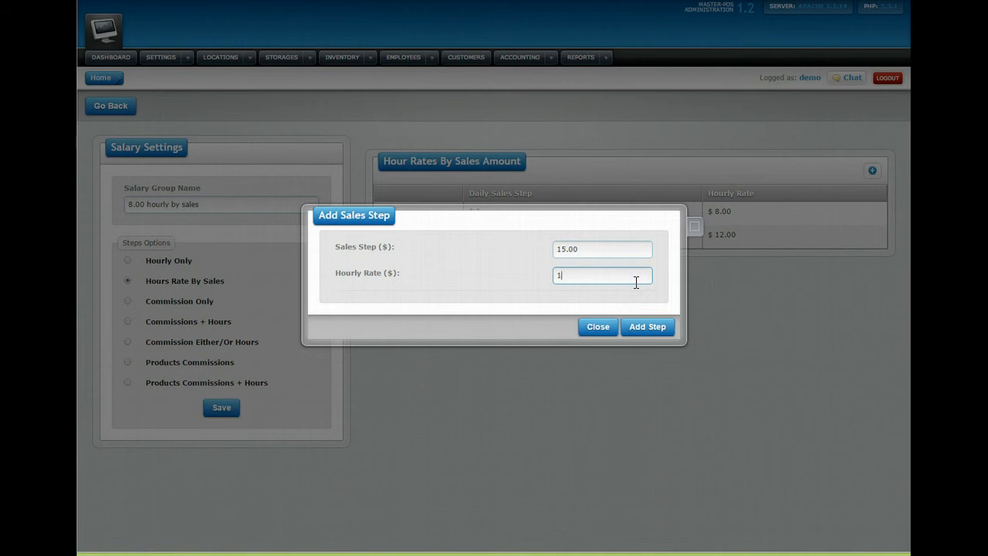
pyautogui.write('14.00')
pyautogui.click(635, 325)
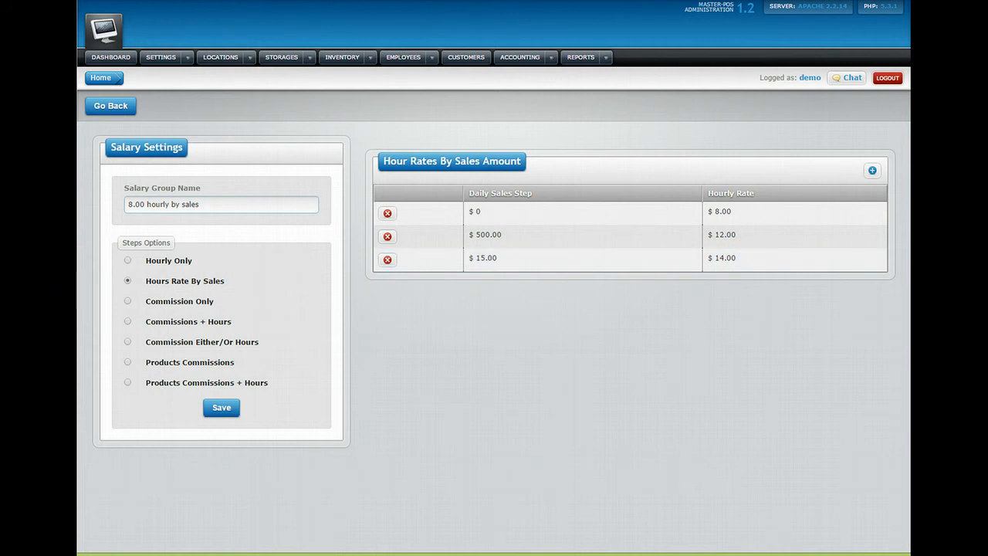
pyautogui.click(217, 410)
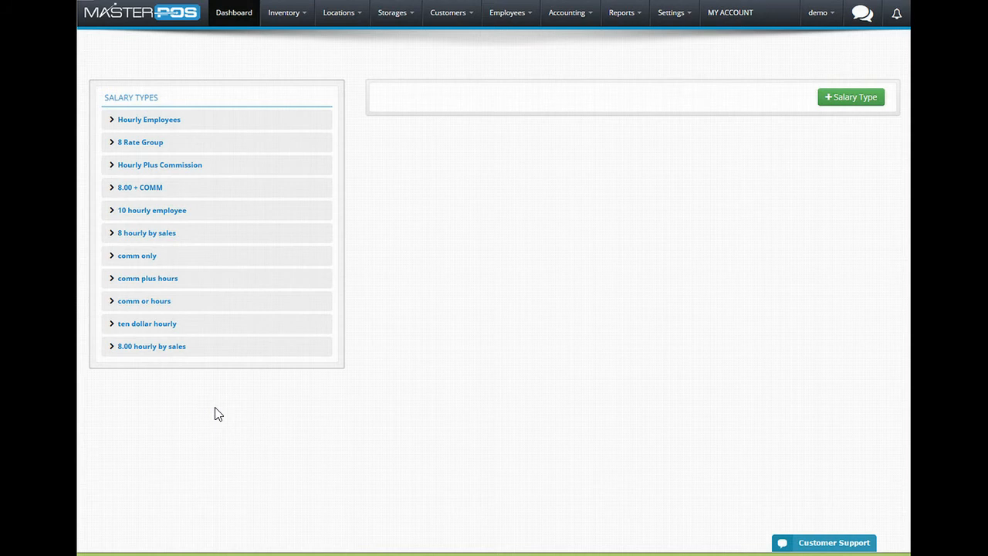
# Start a new salary type named "commission only" and set its steps option to Commission Only.
pyautogui.click(867, 101)
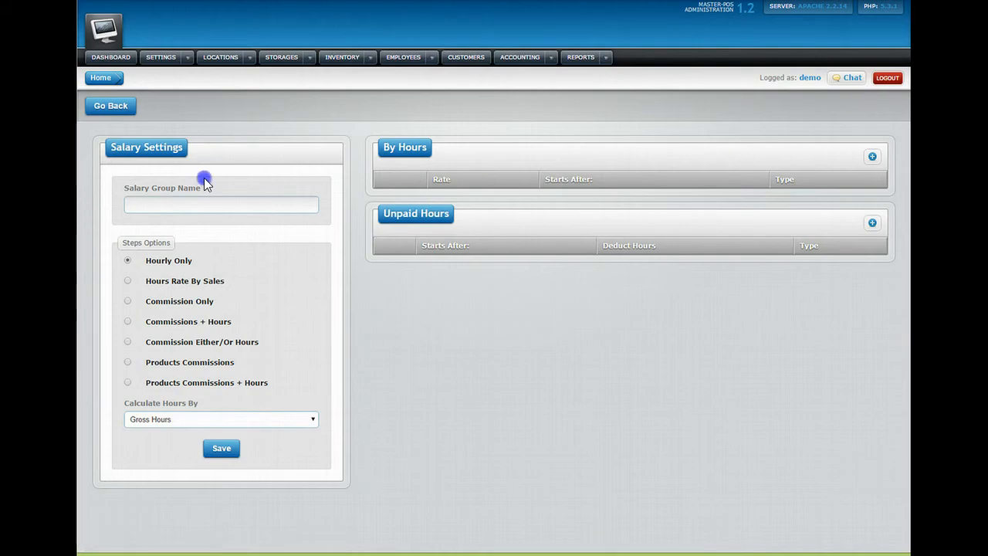
pyautogui.click(160, 206)
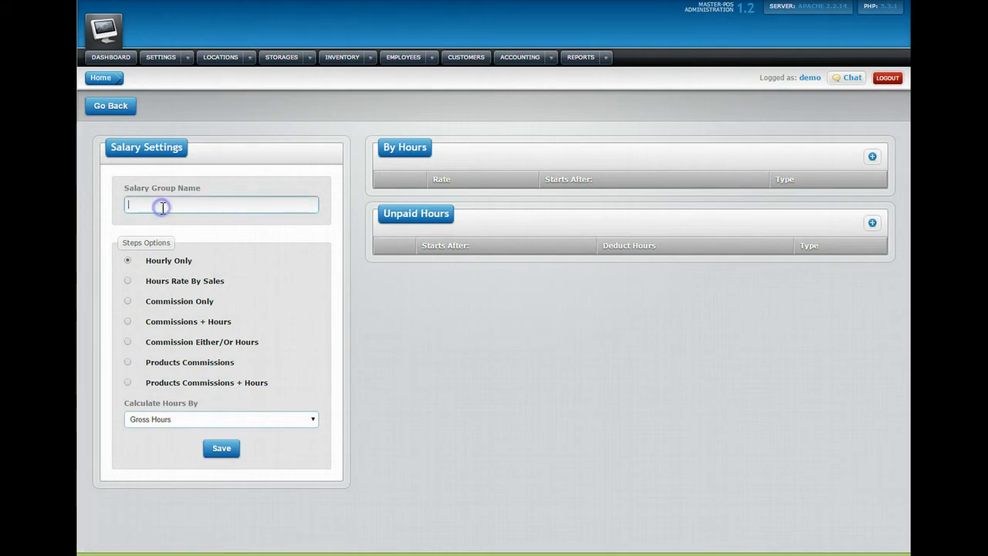
pyautogui.write('commission only')
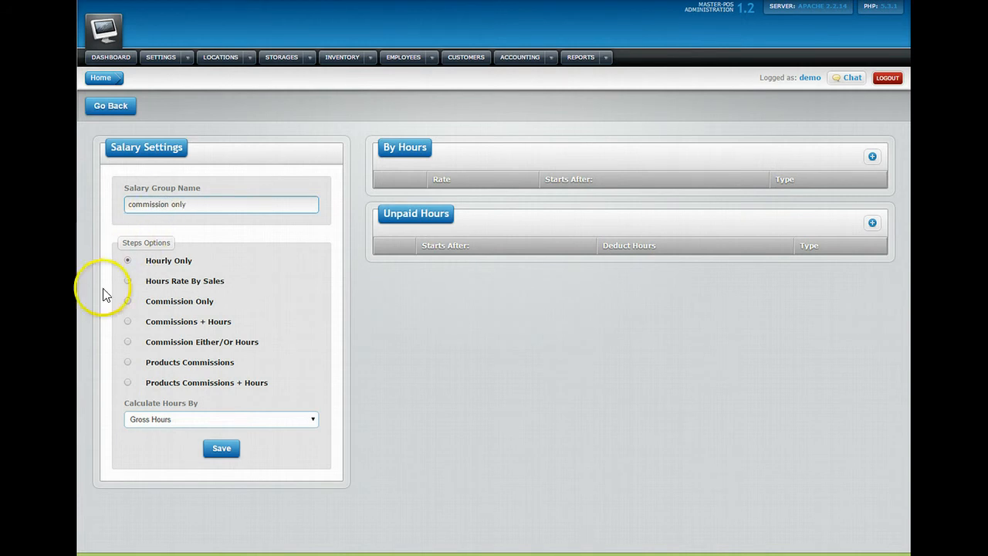
pyautogui.click(128, 301)
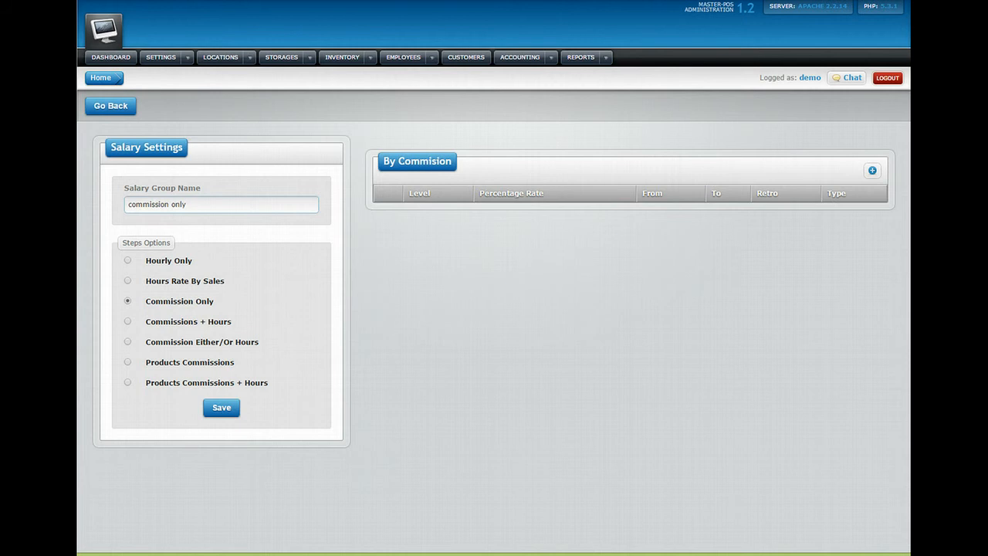
# Add a daily commission step with a $250 sales step and a 10% commission.
pyautogui.click(872, 170)
pyautogui.click(575, 229)
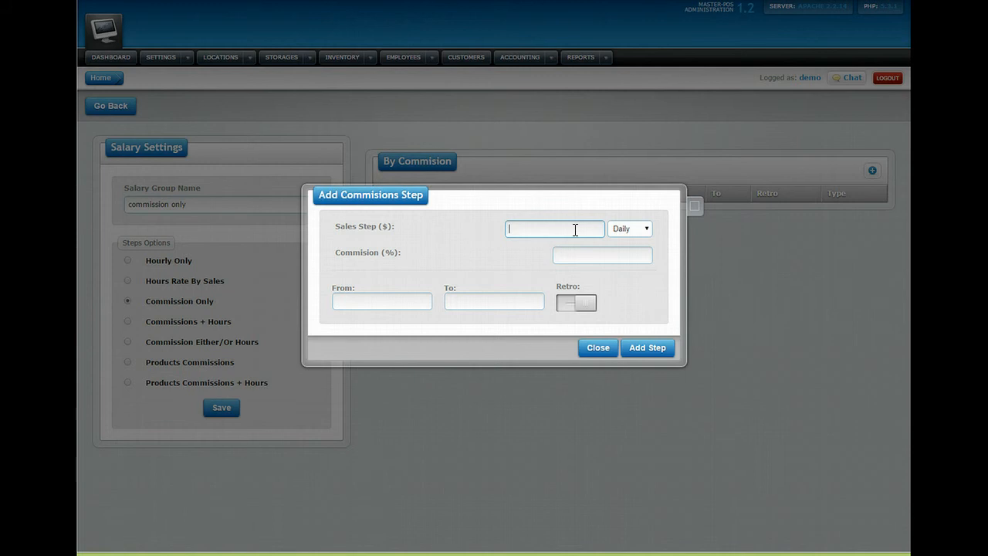
pyautogui.write('250')
pyautogui.click(604, 254)
pyautogui.write('10')
pyautogui.click(644, 348)
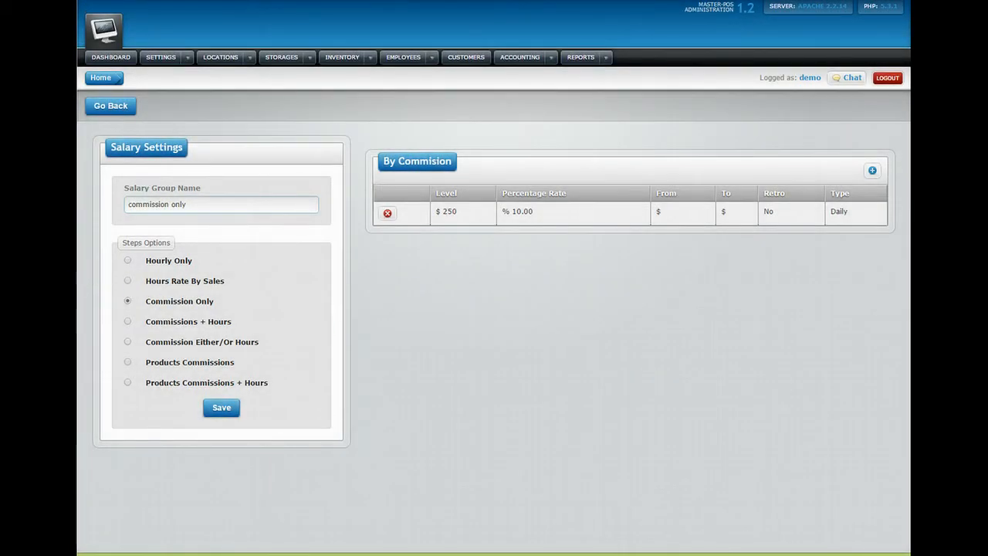
# Add a second daily commission step with a $251 sales step and a 5% commission, and save the salary group.
pyautogui.click(872, 171)
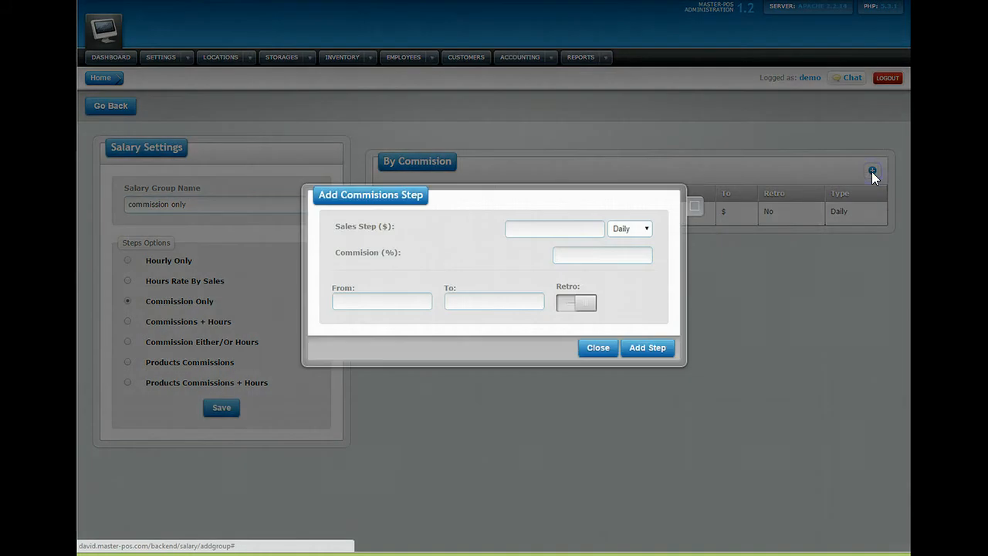
pyautogui.click(588, 228)
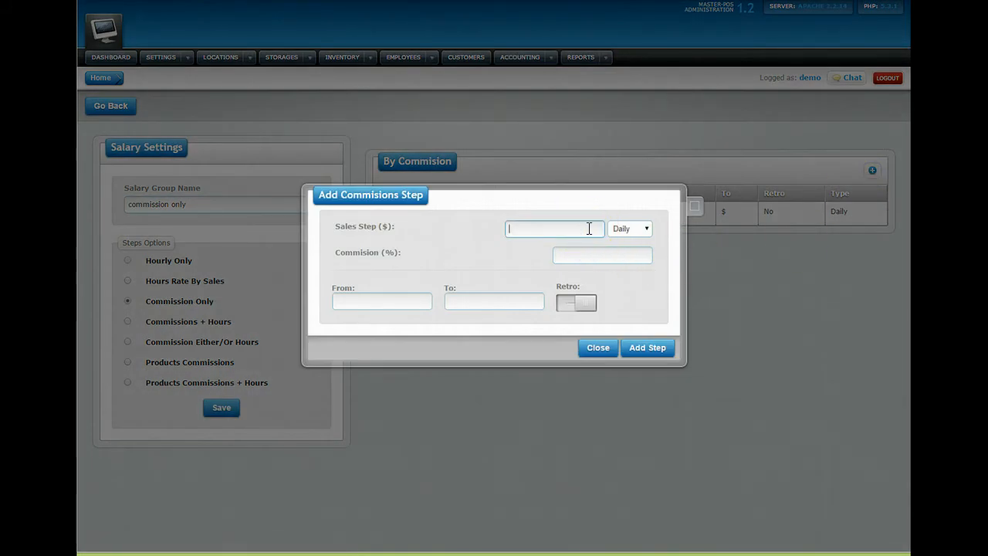
pyautogui.write('251')
pyautogui.click(596, 253)
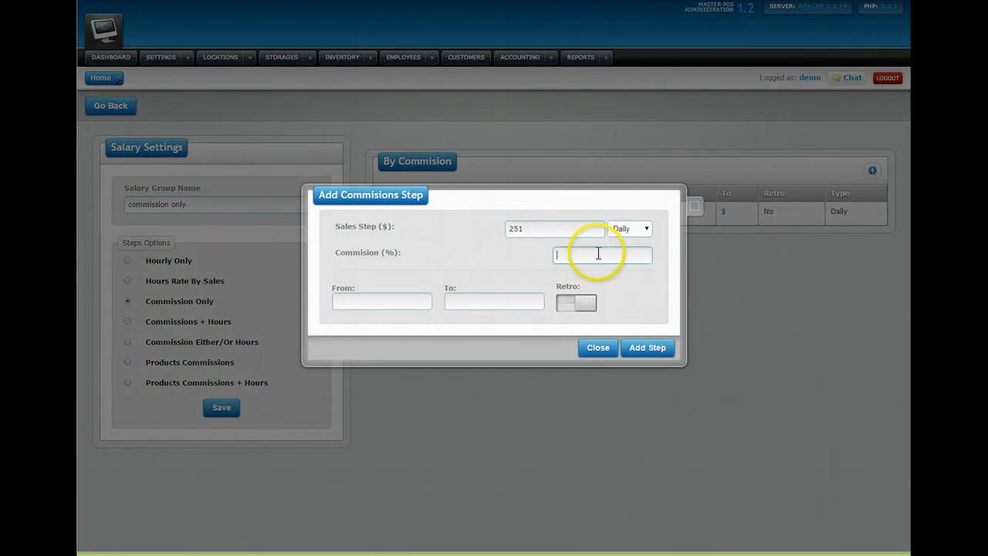
pyautogui.write('5')
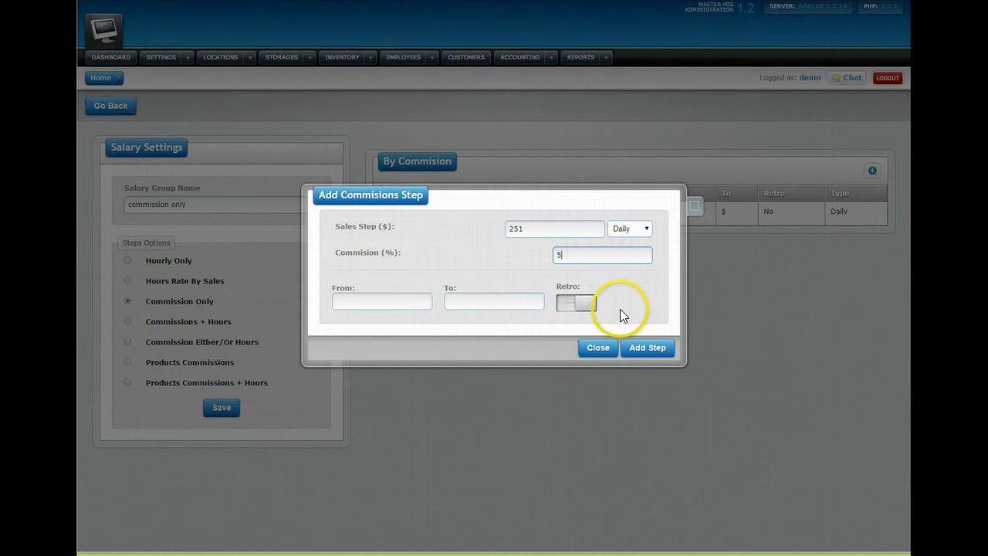
pyautogui.click(633, 349)
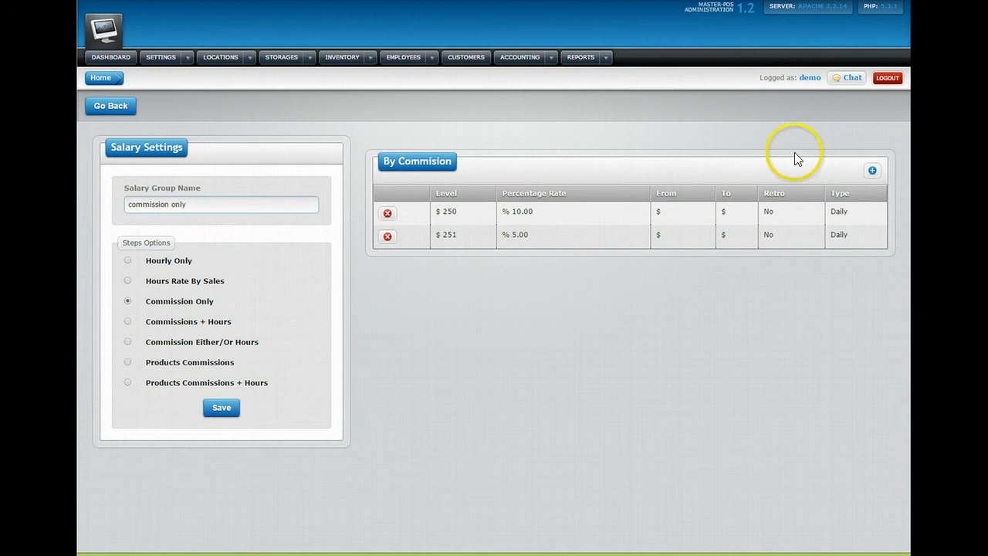
pyautogui.click(220, 409)
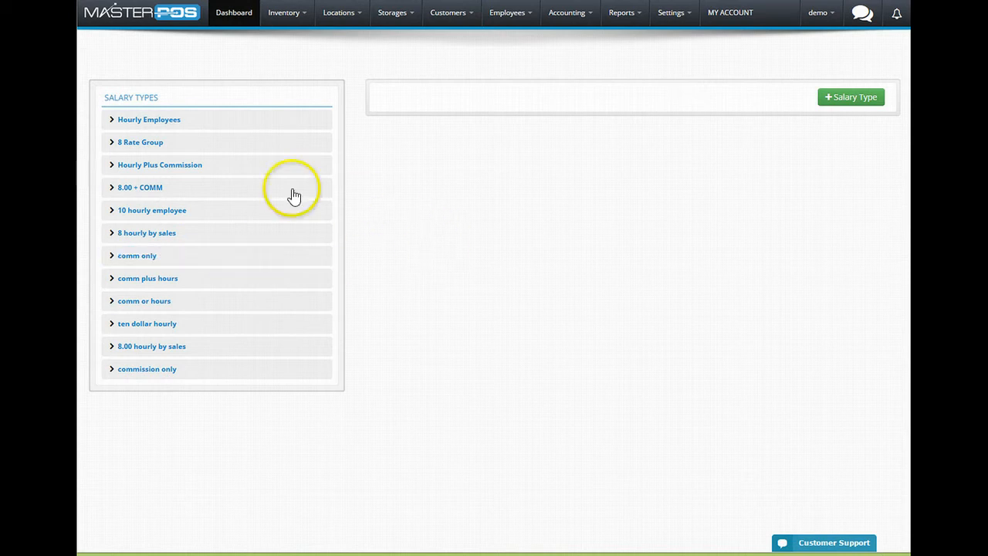
# Add the available employee to the 8 Rate Group salary type, save, and check the group's employee list.
pyautogui.click(144, 148)
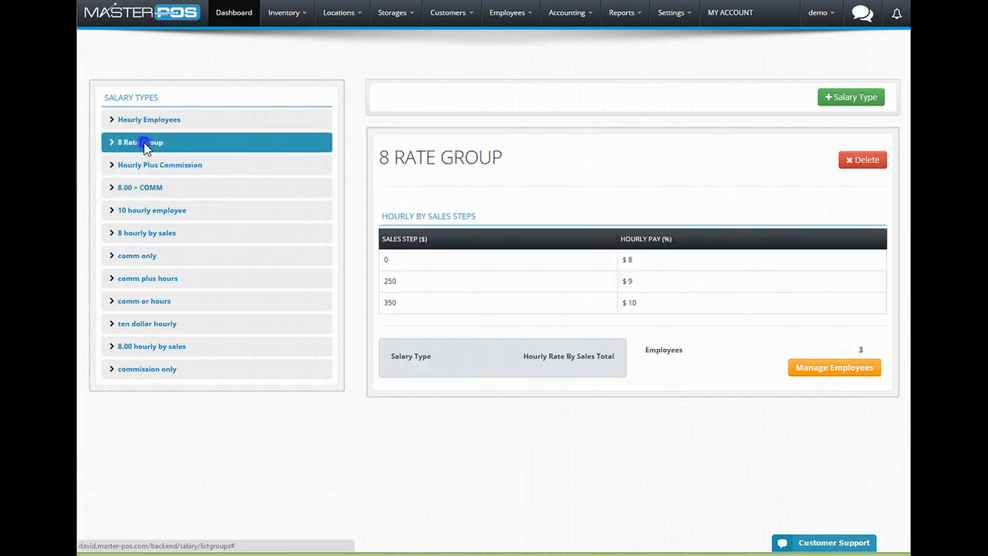
pyautogui.click(825, 374)
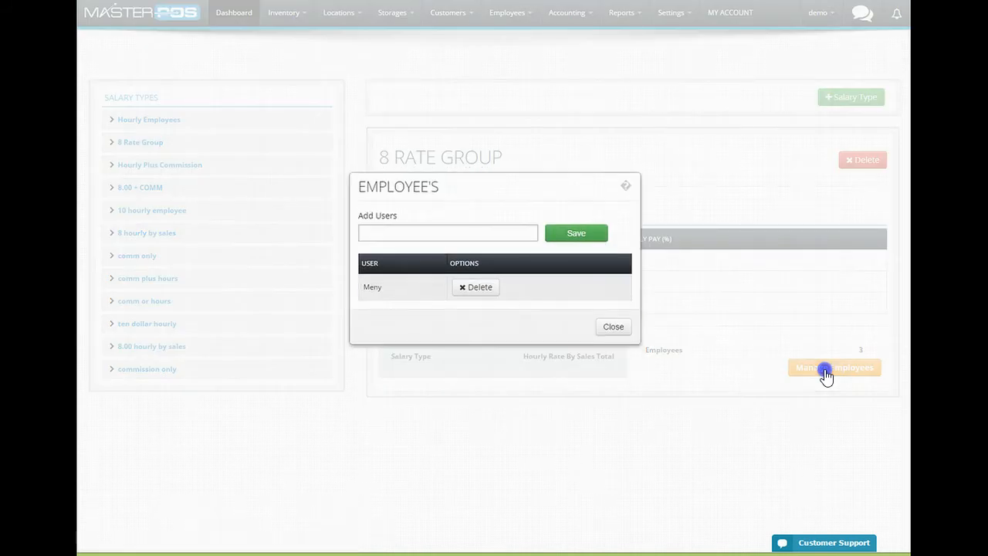
pyautogui.click(438, 234)
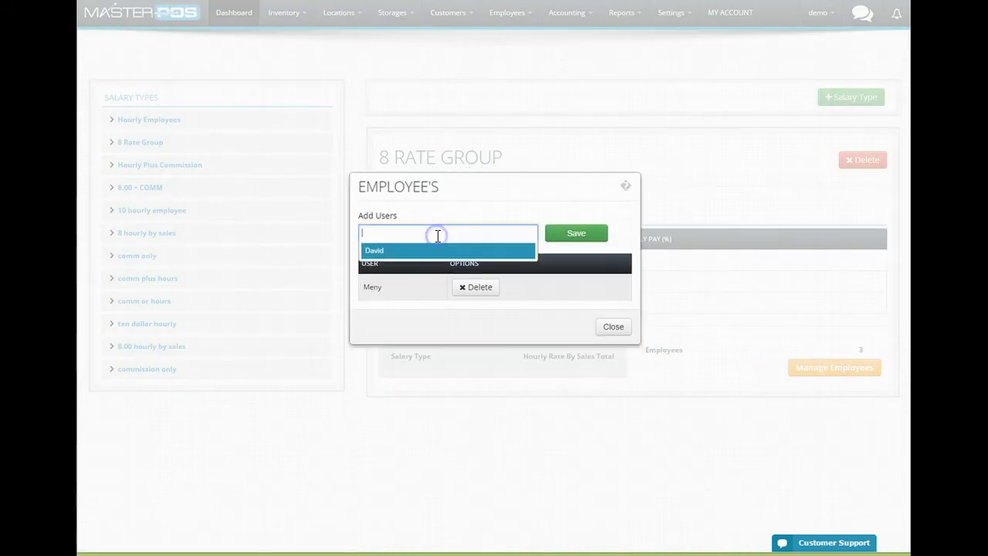
pyautogui.click(372, 251)
pyautogui.click(587, 235)
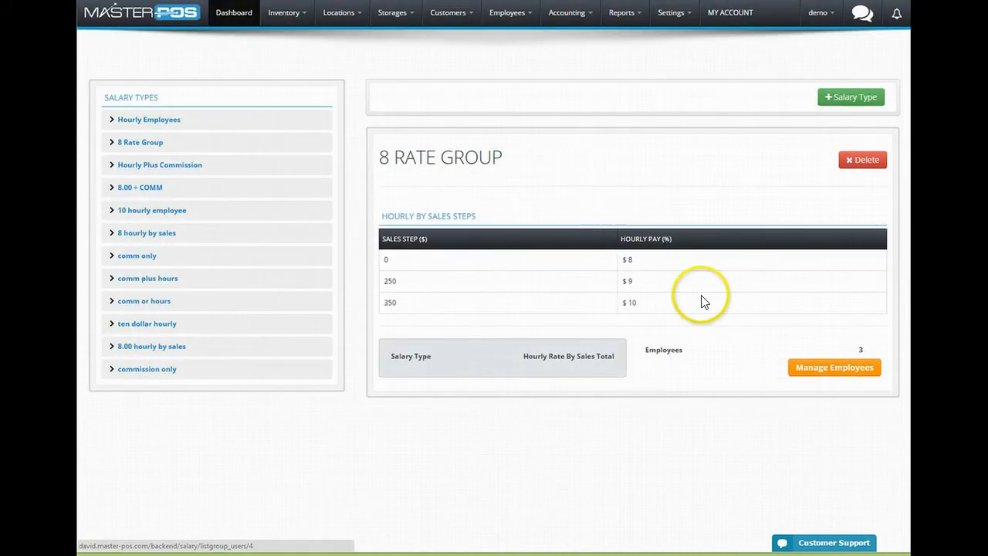
pyautogui.click(807, 368)
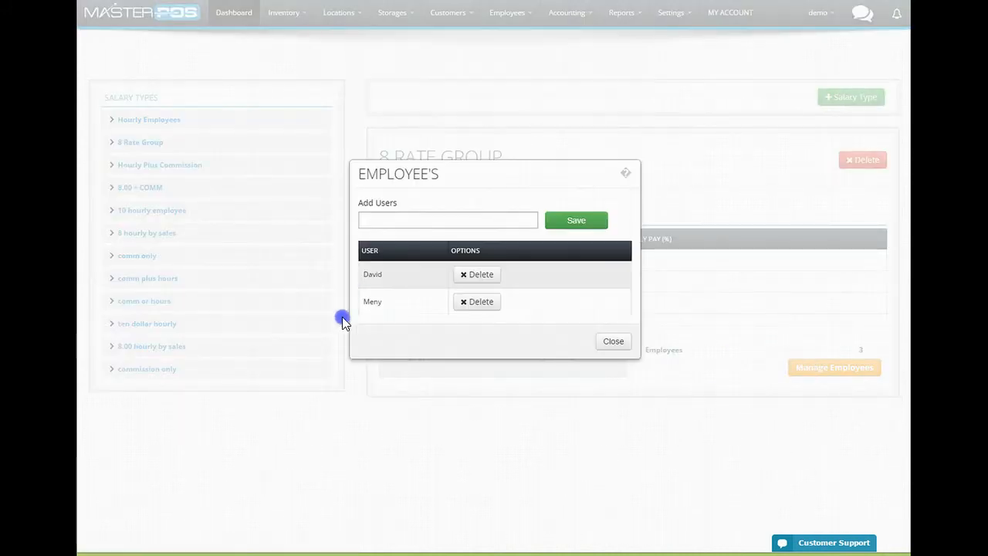
pyautogui.click(614, 342)
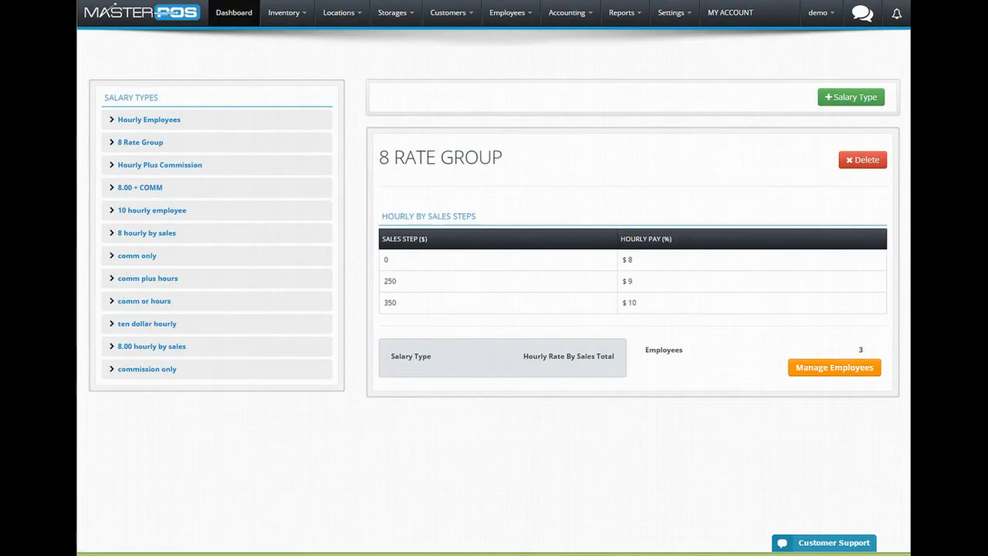
# Start a new salary type named "comm plus hours" and set its steps option to Commissions + Hours.
pyautogui.click(852, 100)
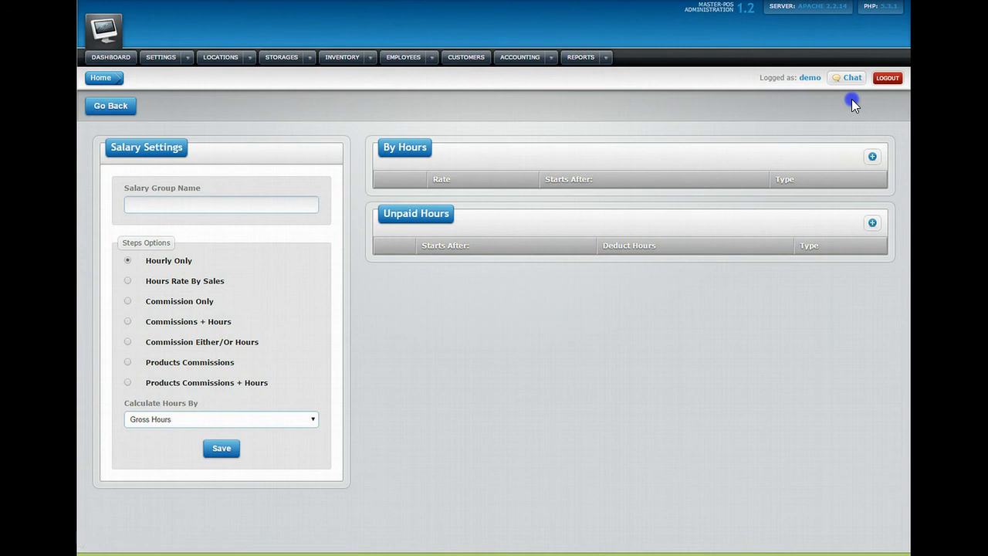
pyautogui.click(149, 322)
pyautogui.click(199, 202)
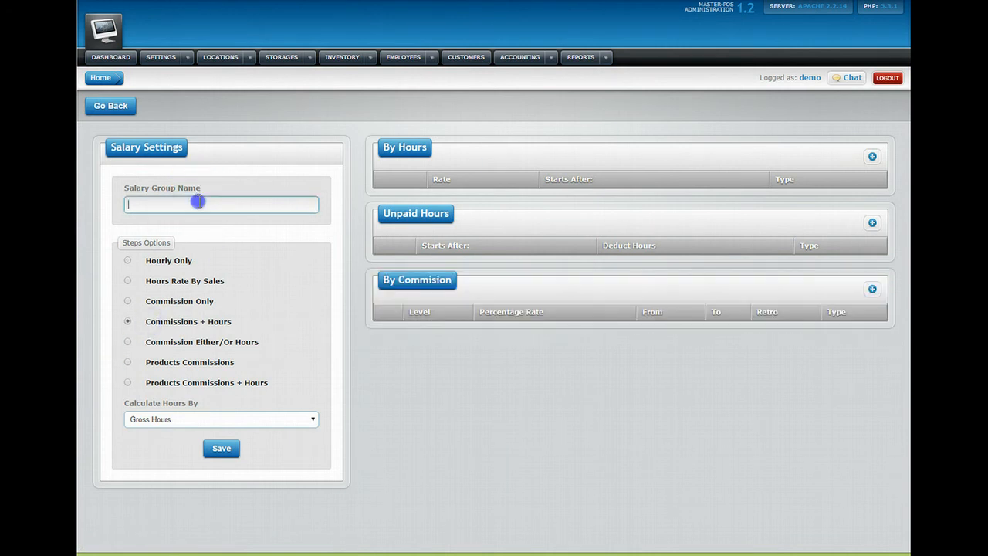
pyautogui.write('comm plus hours')
# Add a weekly hours step starting after 40 hours with a rate per hour of 8.00.
pyautogui.click(872, 156)
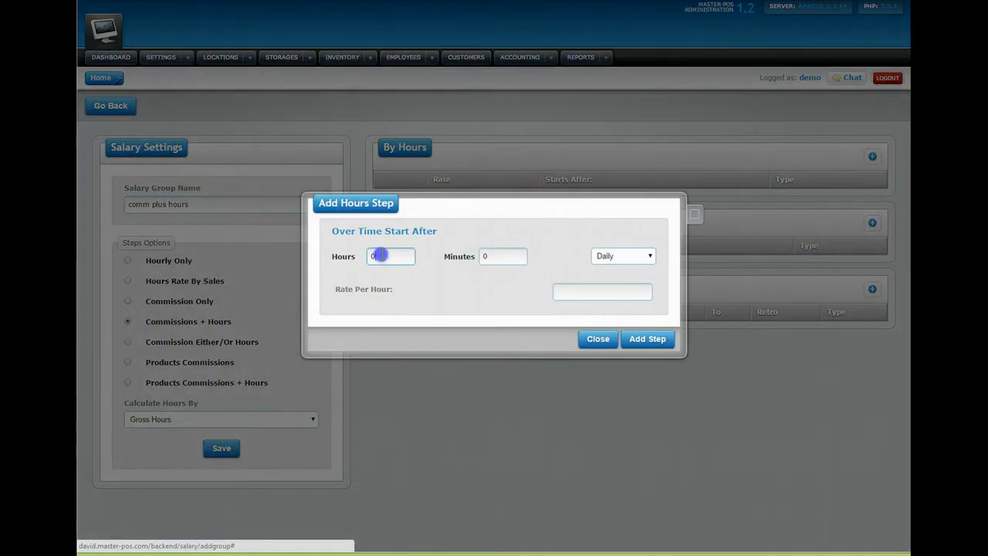
pyautogui.doubleClick(379, 255)
pyautogui.write('40')
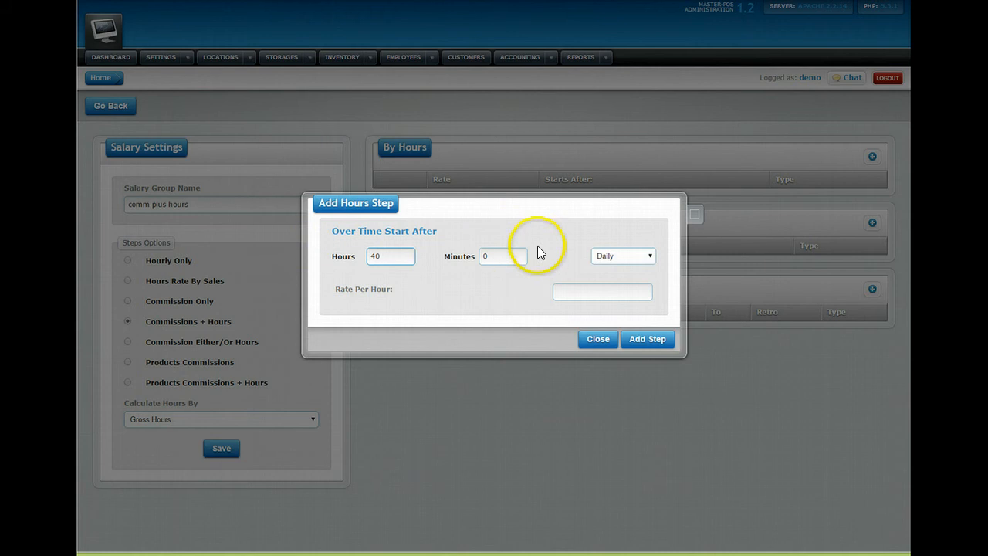
pyautogui.click(608, 263)
pyautogui.click(614, 288)
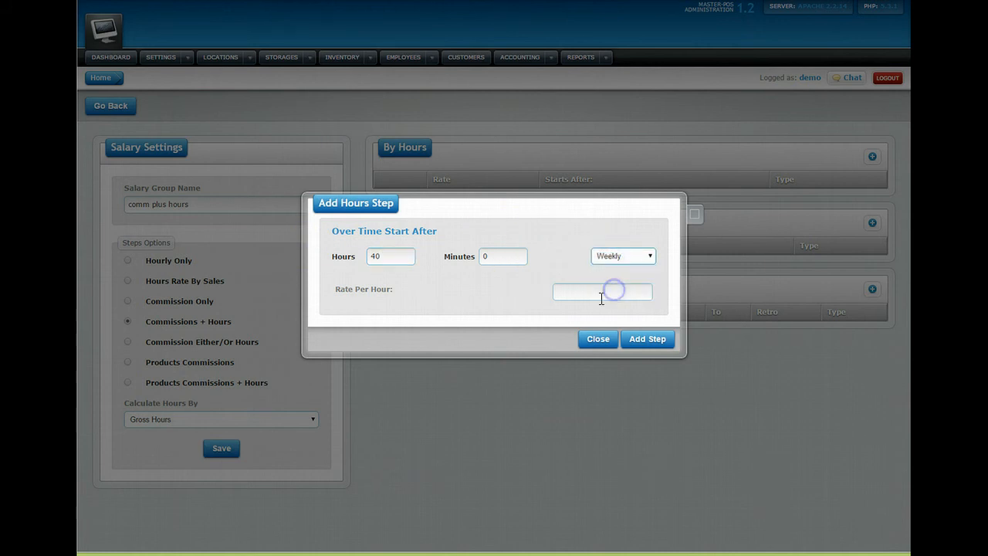
pyautogui.click(600, 293)
pyautogui.write('8.')
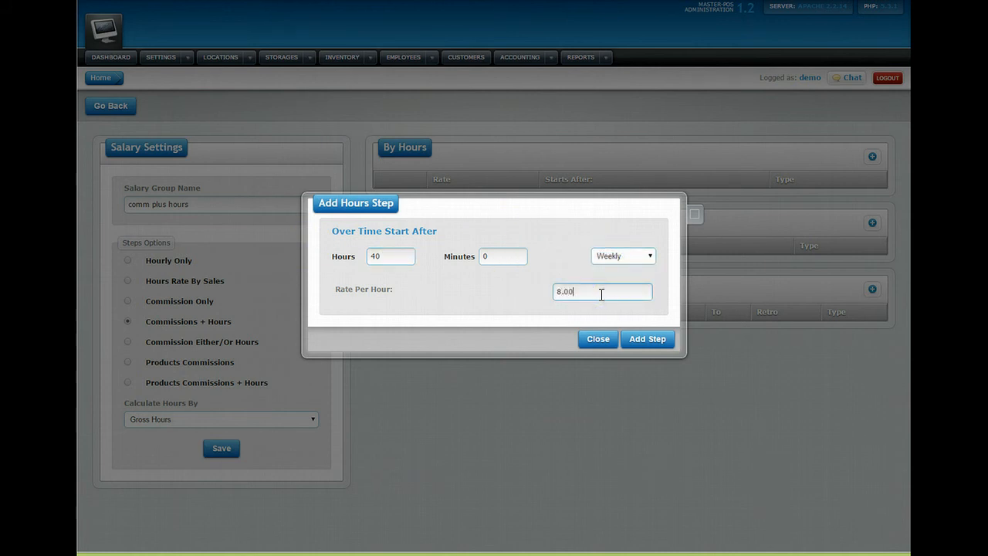
pyautogui.click(640, 337)
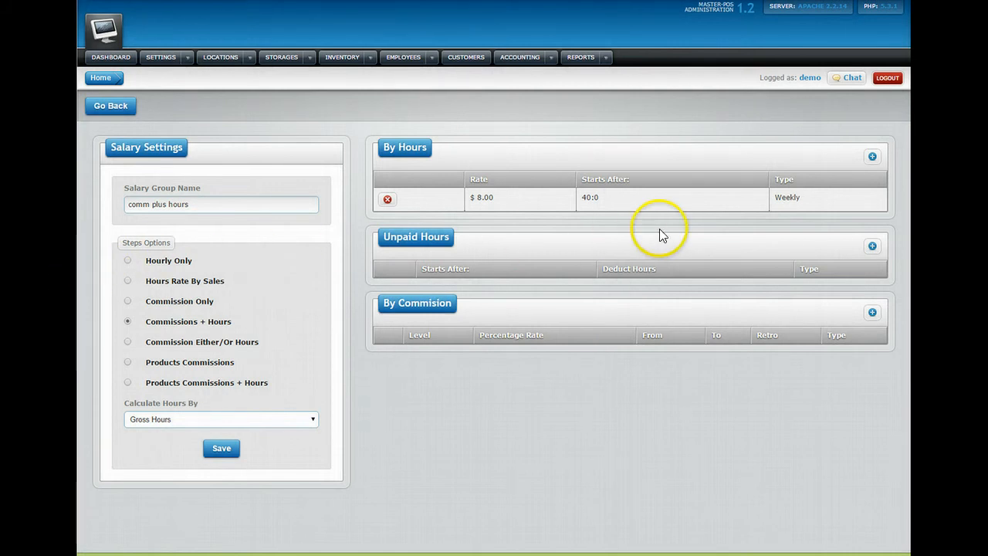
# Add a daily unpaid hours deduction of 30 minutes starting after 8 hours.
pyautogui.click(873, 247)
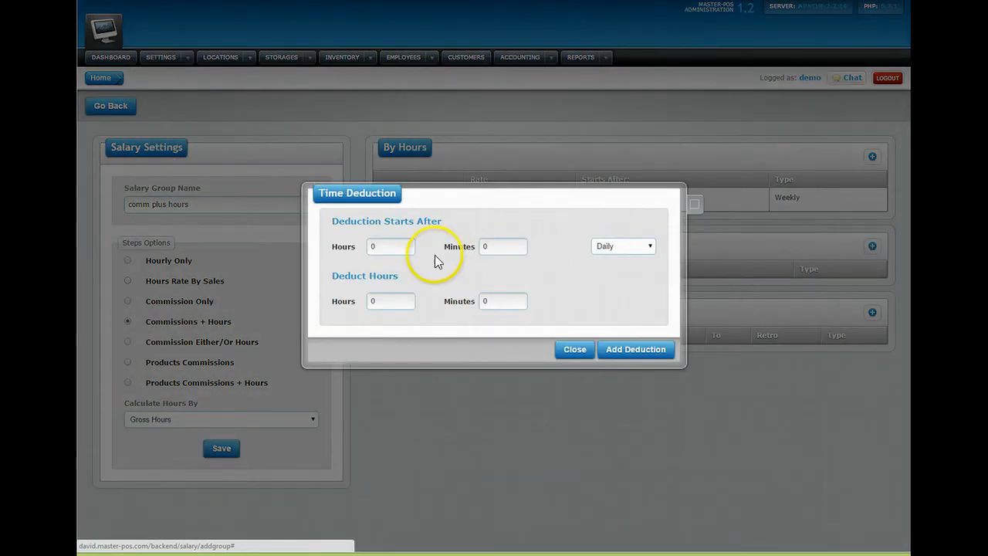
pyautogui.doubleClick(397, 246)
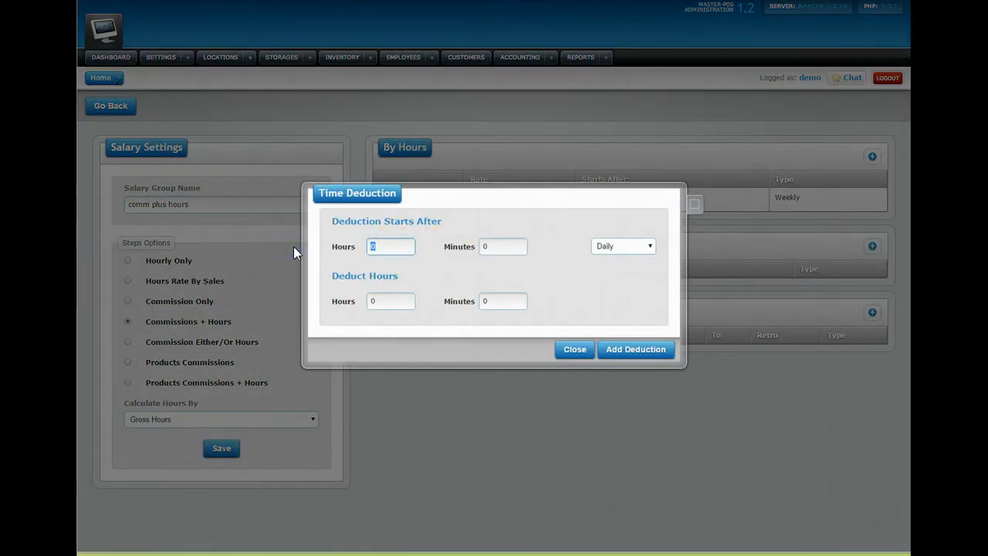
pyautogui.write('8')
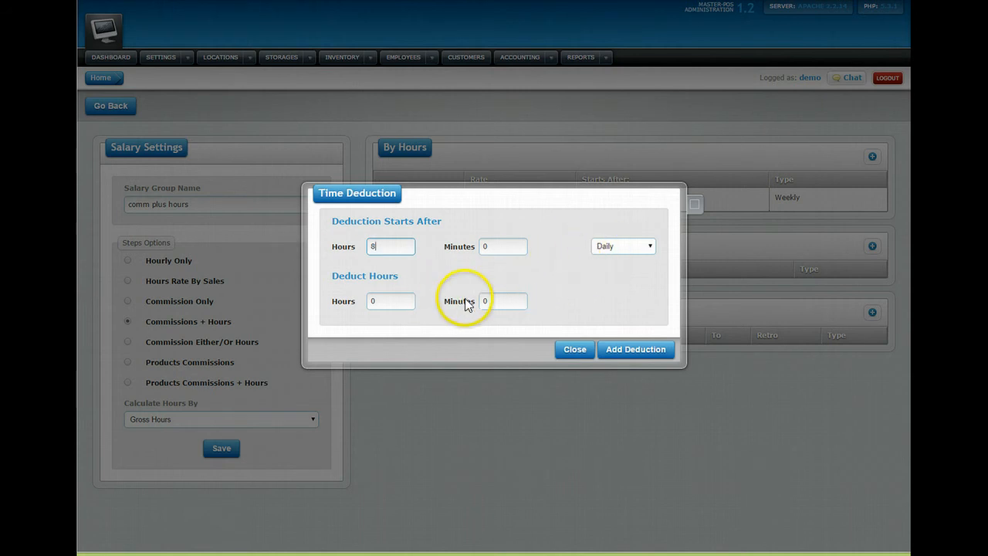
pyautogui.doubleClick(496, 302)
pyautogui.write('30')
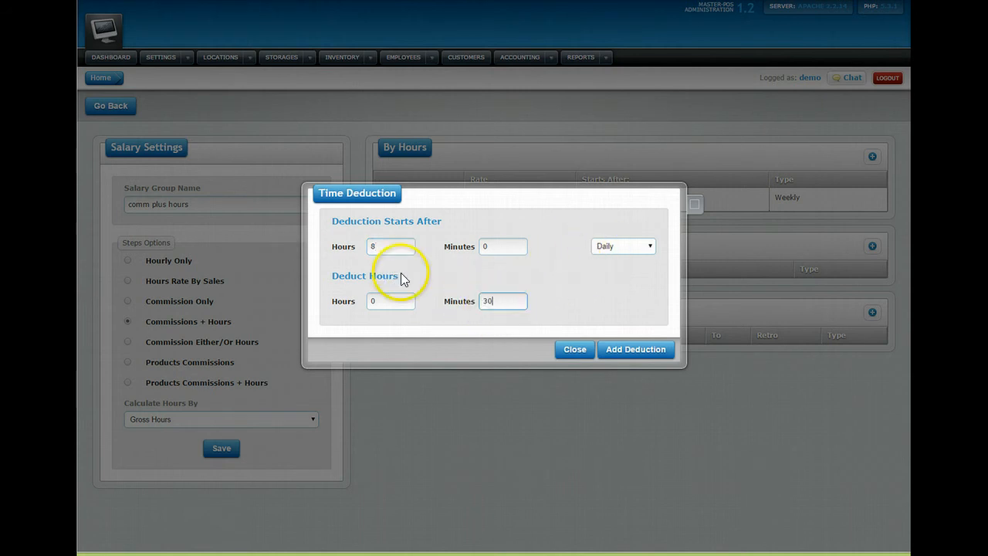
pyautogui.click(609, 352)
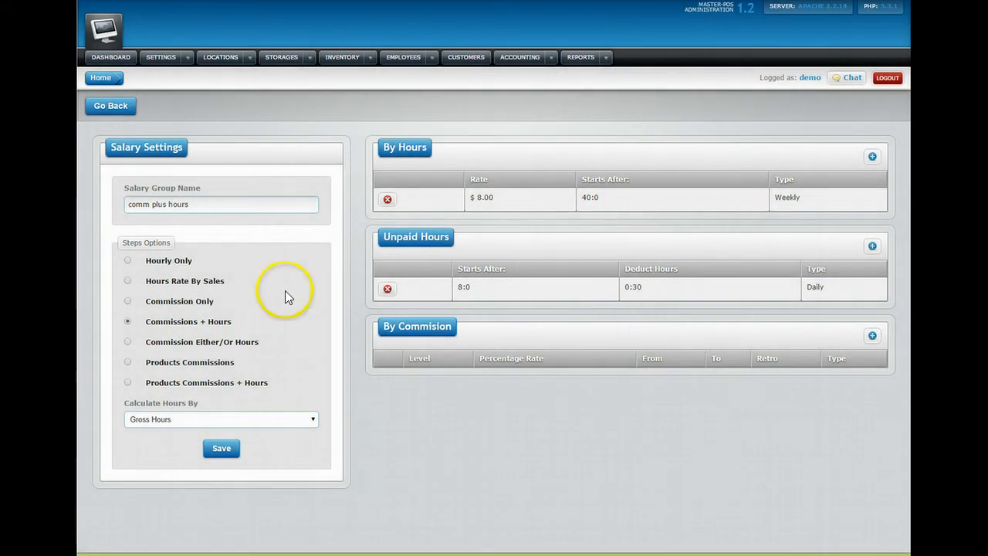
# Add a daily commission step with a $0 sales step and a 5% commission, and save the salary group.
pyautogui.click(873, 336)
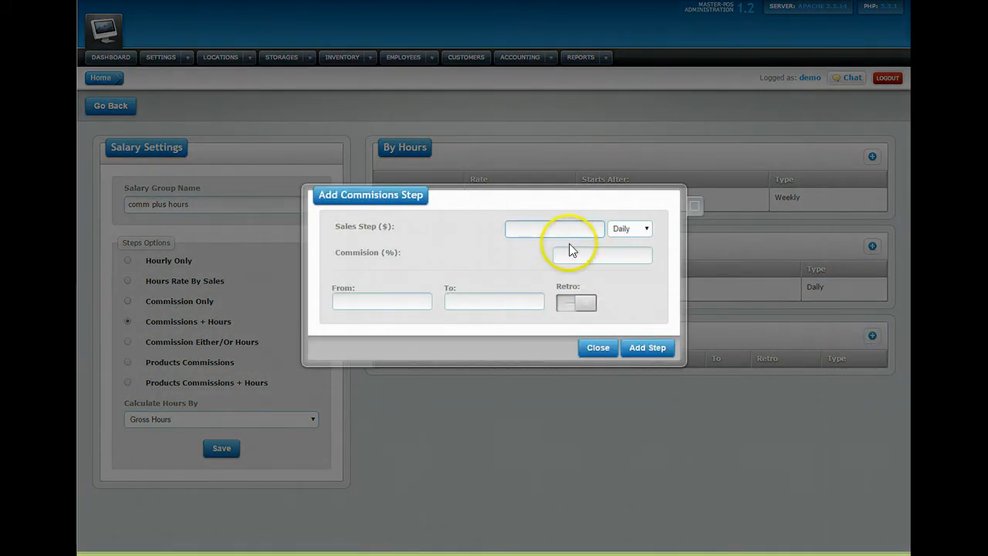
pyautogui.write('0')
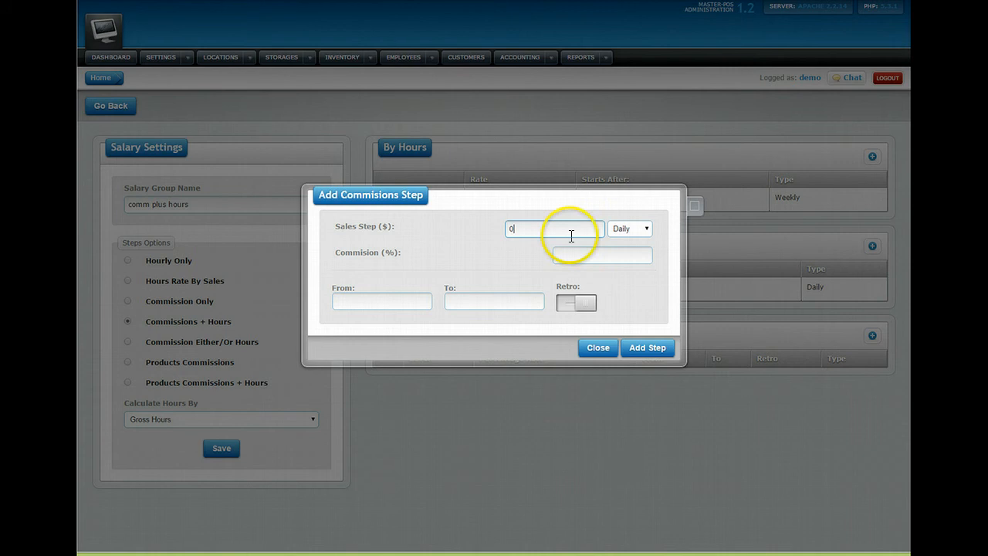
pyautogui.click(585, 257)
pyautogui.write('5')
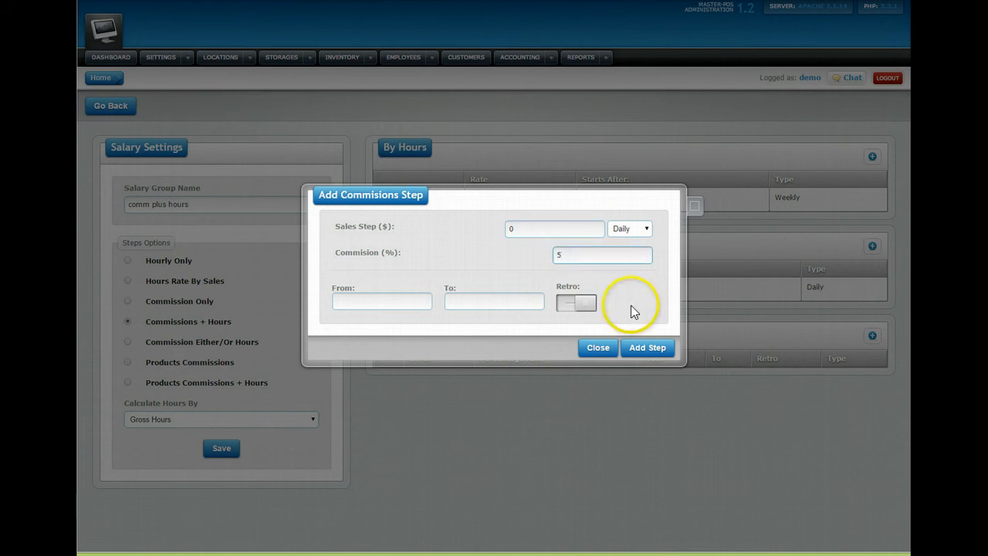
pyautogui.click(643, 351)
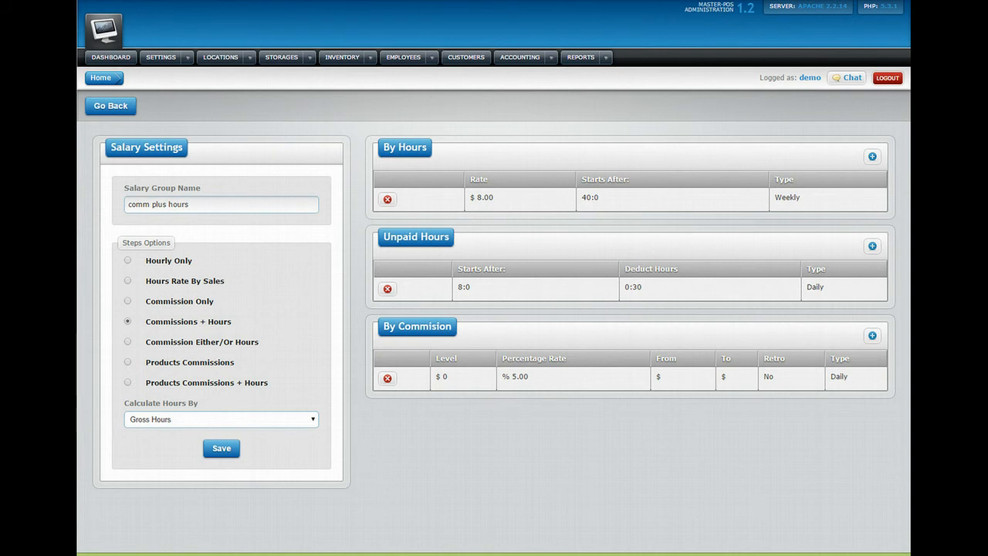
pyautogui.click(222, 455)
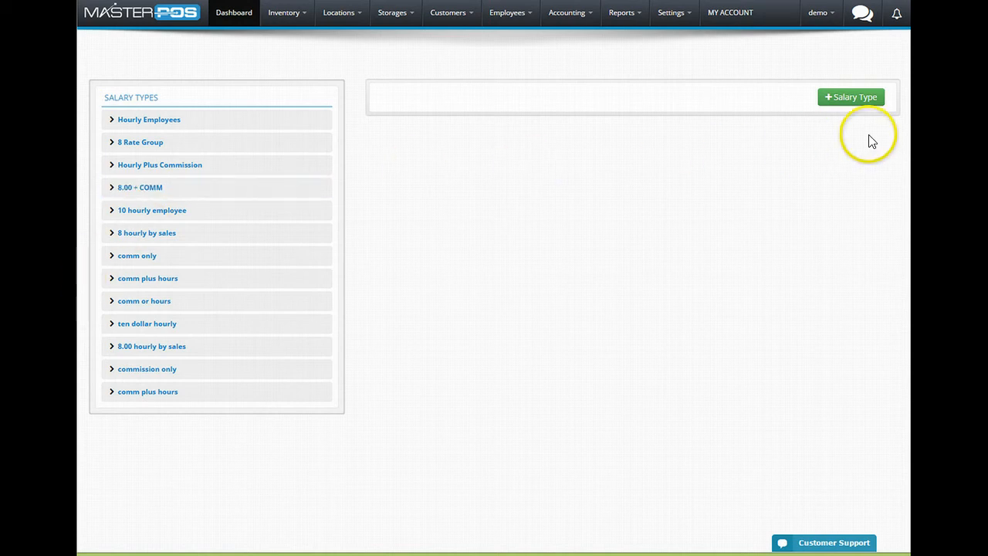
# Start a new salary type named "comm either or" and set its steps option to Commission Either/Or Hours.
pyautogui.click(854, 98)
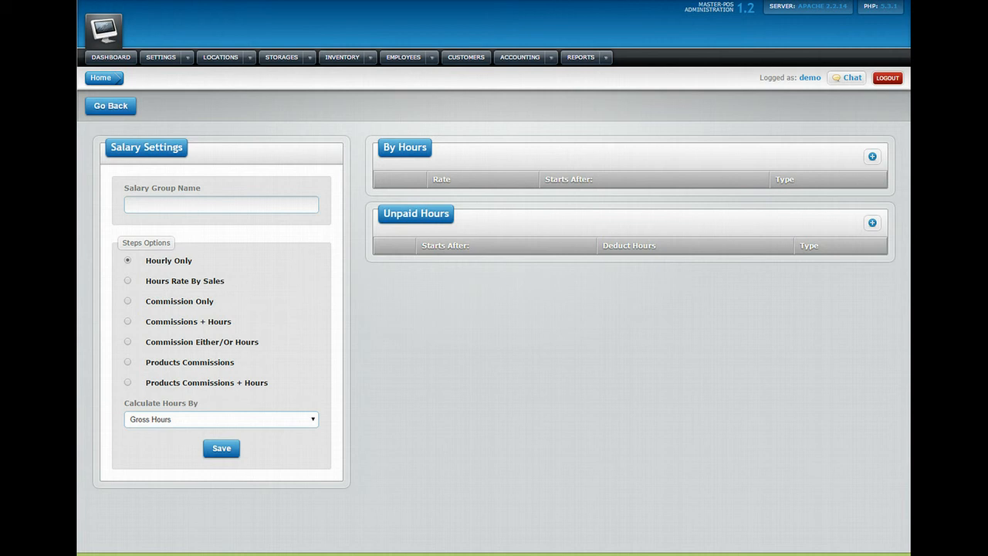
pyautogui.click(129, 344)
pyautogui.click(210, 204)
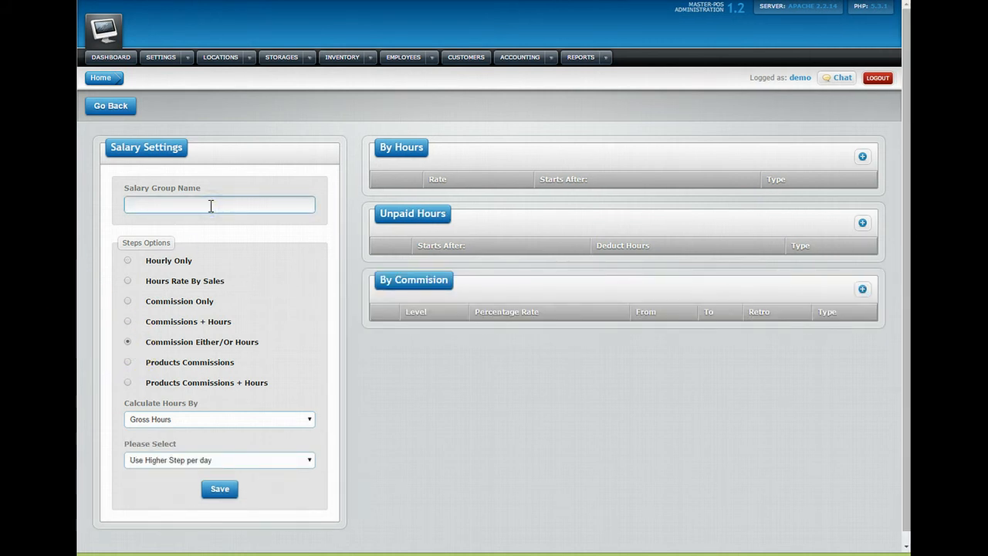
pyautogui.write('comm either or')
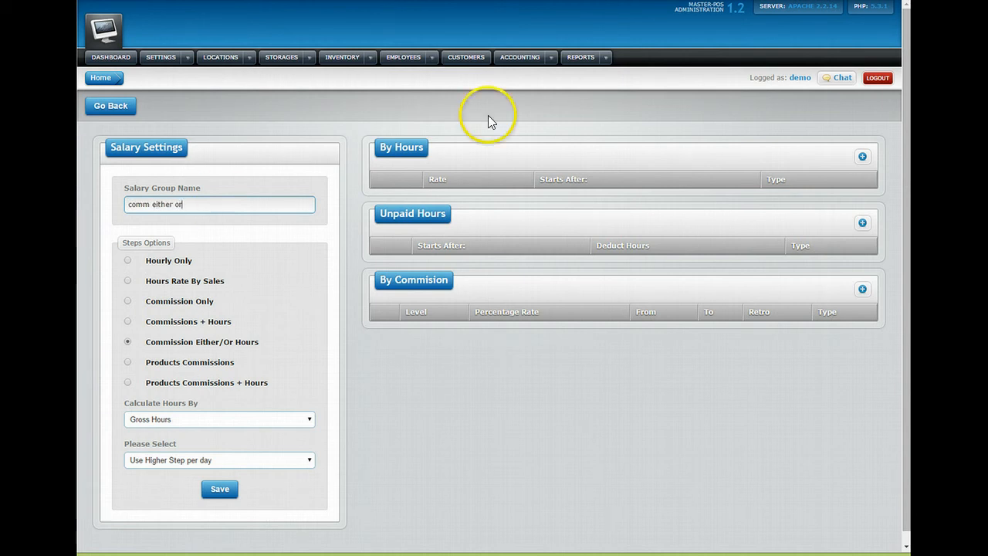
# Add a weekly hours step starting after 40 hours with a rate per hour of 12.
pyautogui.click(863, 158)
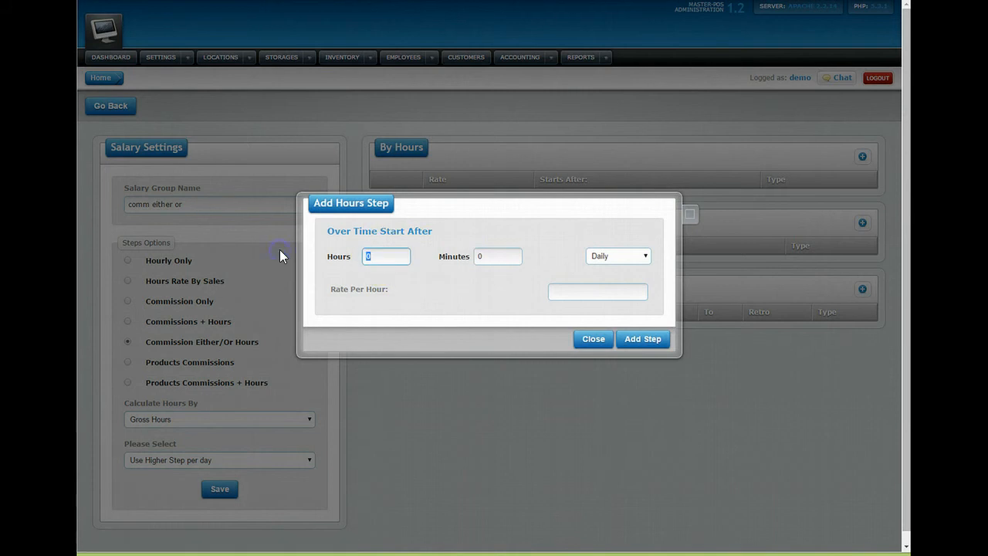
pyautogui.write('40')
pyautogui.click(566, 292)
pyautogui.write('12')
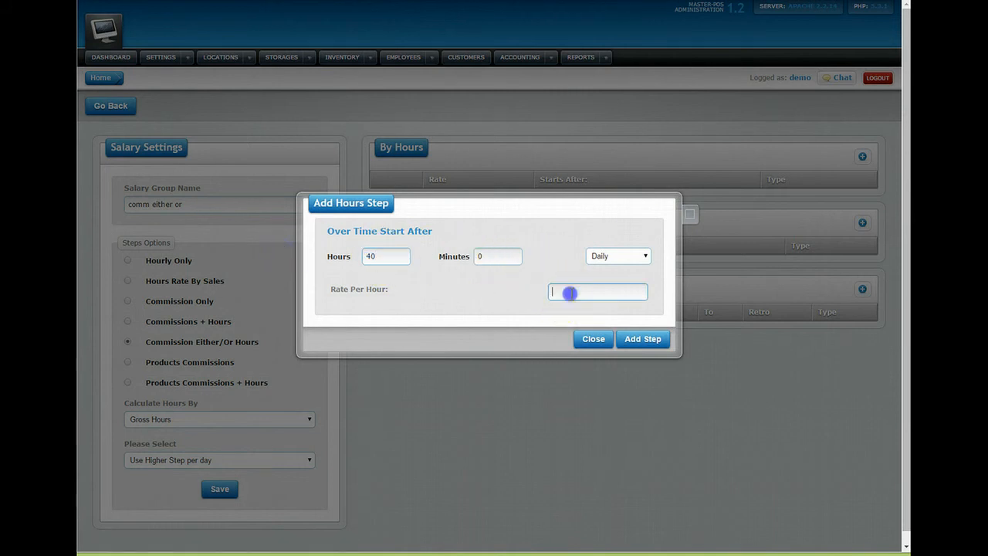
pyautogui.click(615, 258)
pyautogui.click(615, 288)
pyautogui.click(643, 341)
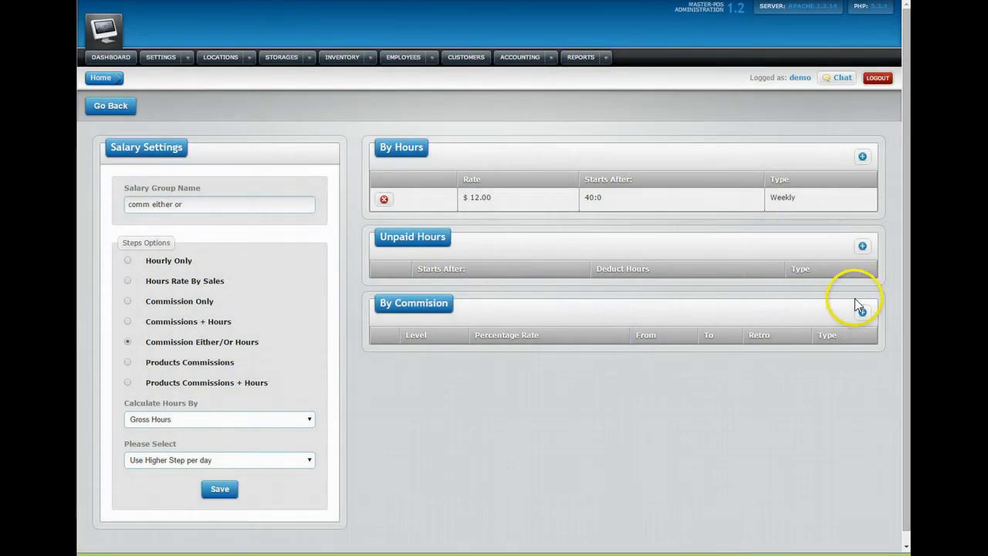
# Add a daily unpaid hours deduction of 30 minutes starting after 8 hours to the "comm either or" group.
pyautogui.click(861, 246)
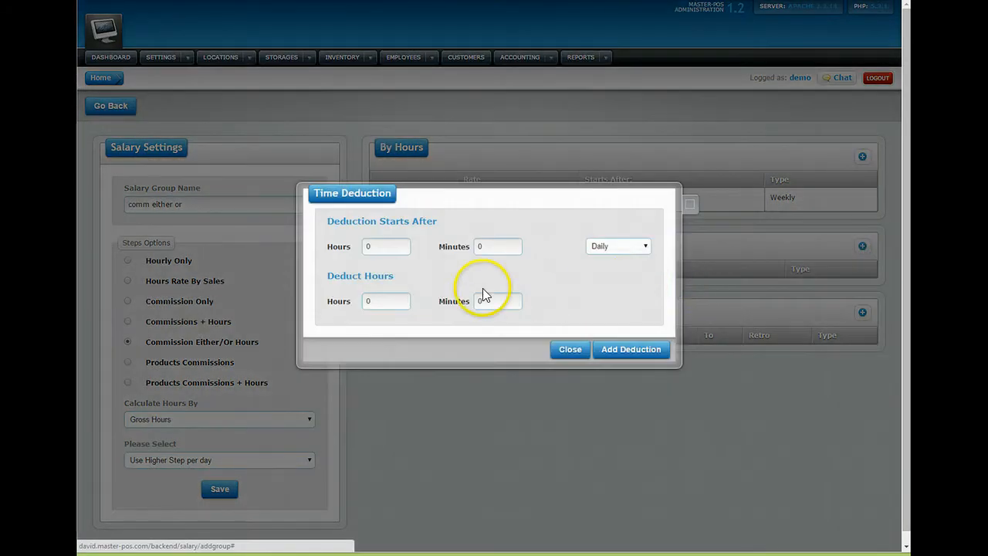
pyautogui.doubleClick(370, 246)
pyautogui.write('8')
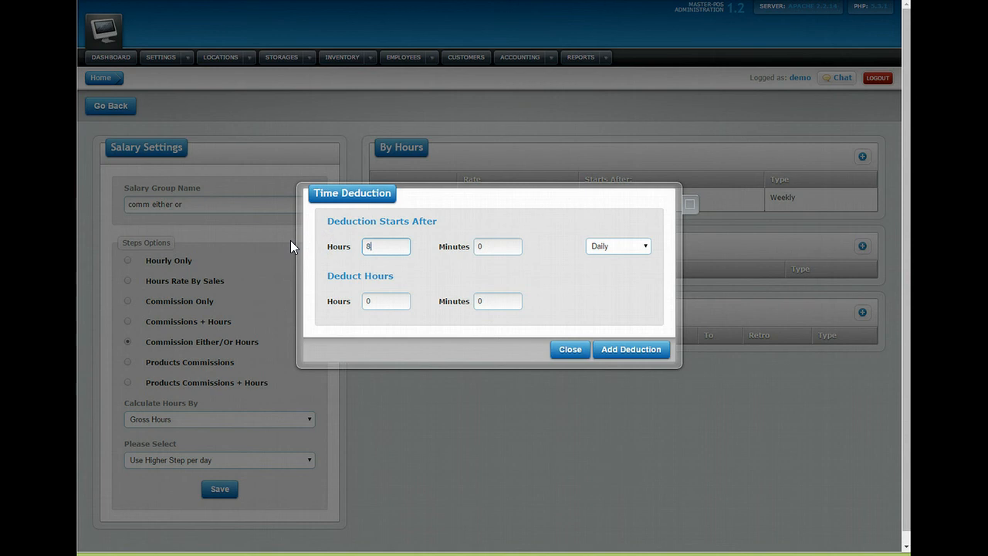
pyautogui.doubleClick(498, 300)
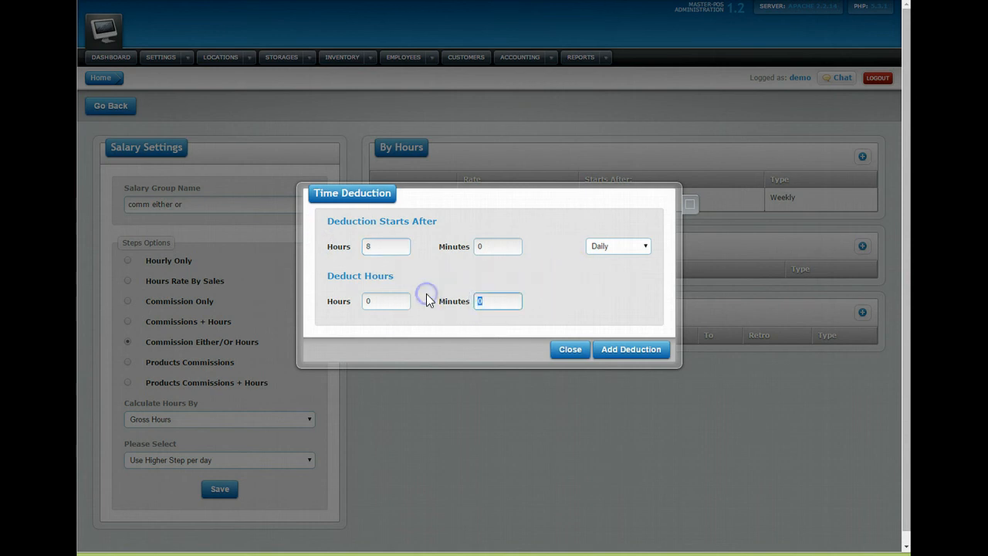
pyautogui.write('30')
pyautogui.click(621, 348)
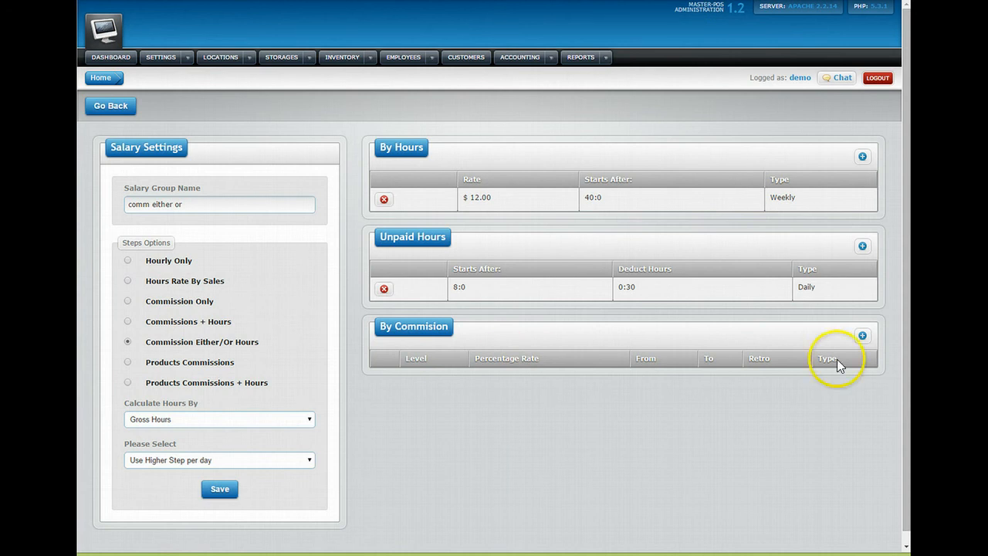
# Add a daily commission step with a $500 sales step and a 10% commission, and save the salary group.
pyautogui.click(862, 336)
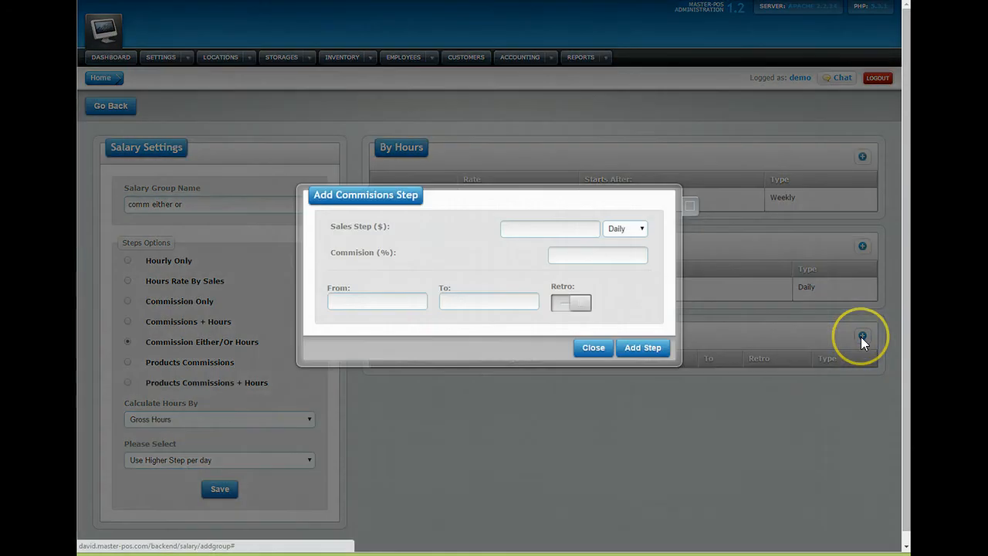
pyautogui.click(557, 229)
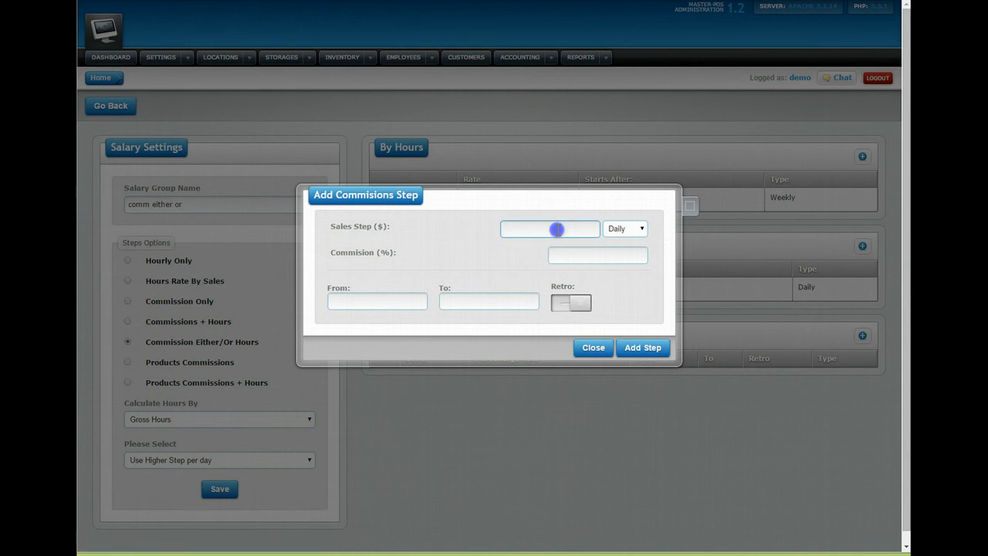
pyautogui.write('500')
pyautogui.click(583, 257)
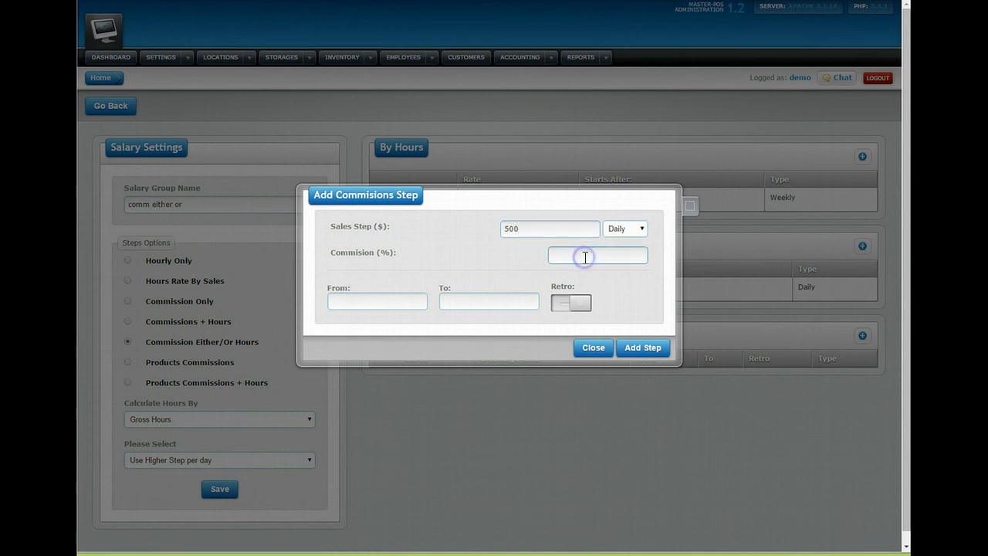
pyautogui.write('10')
pyautogui.click(637, 341)
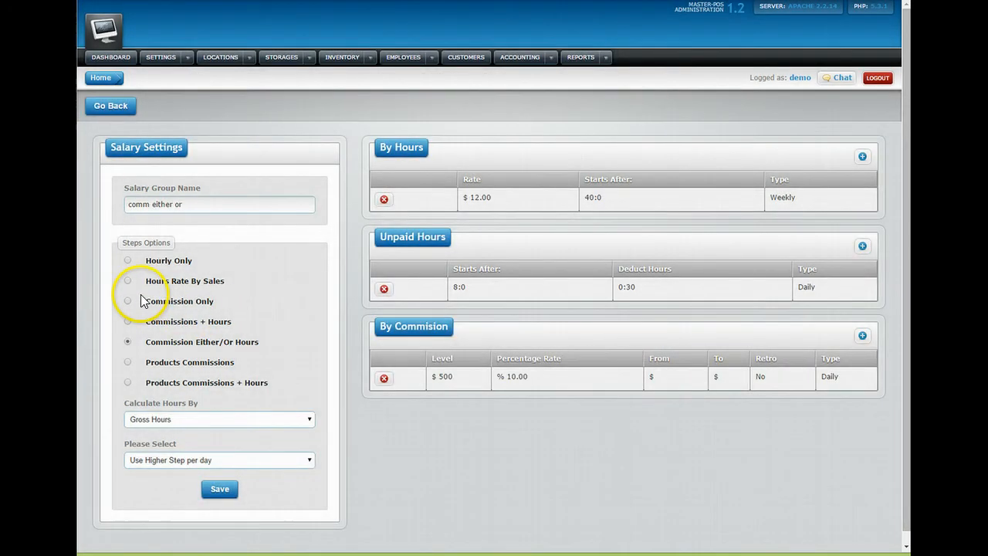
pyautogui.click(213, 490)
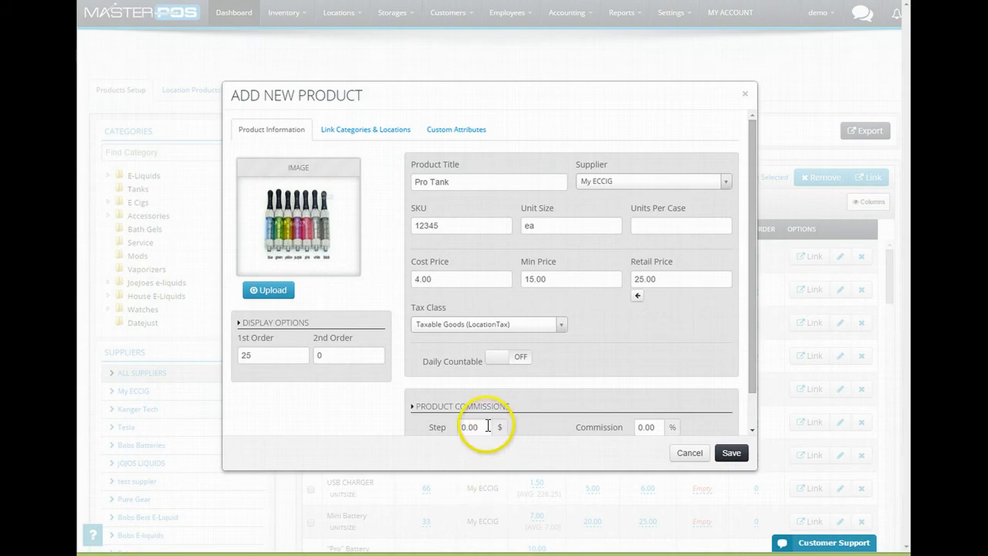
# Set the Pro Tank product's commission to 10% with a step of $25.00, and save the product.
pyautogui.moveTo(655, 427); pyautogui.dragTo(622, 434)
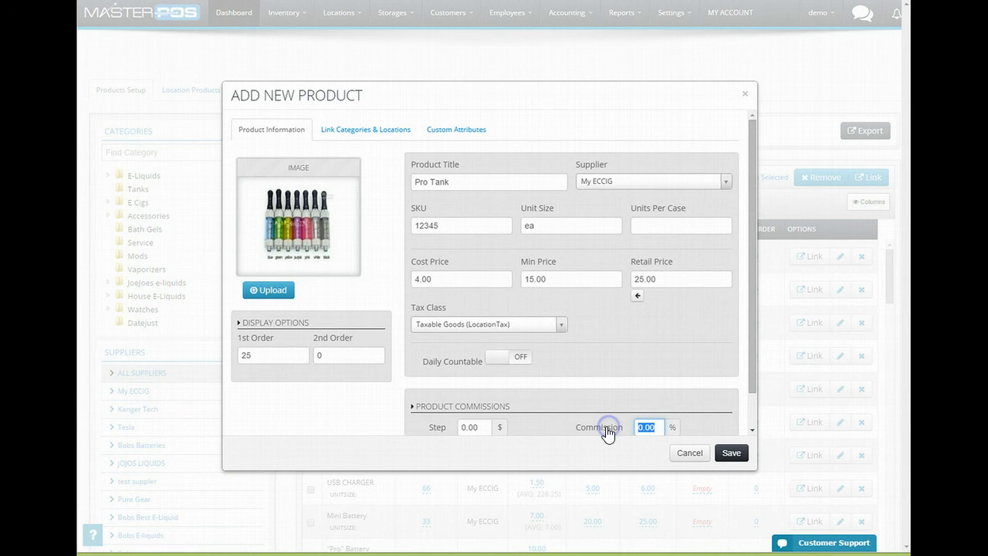
pyautogui.write('10')
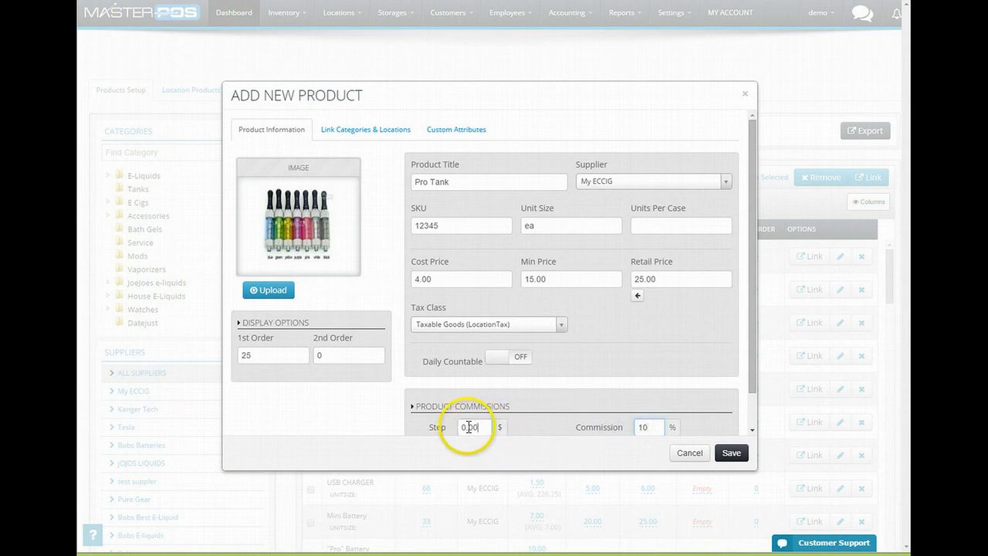
pyautogui.moveTo(464, 428); pyautogui.dragTo(420, 429)
pyautogui.write('25.00')
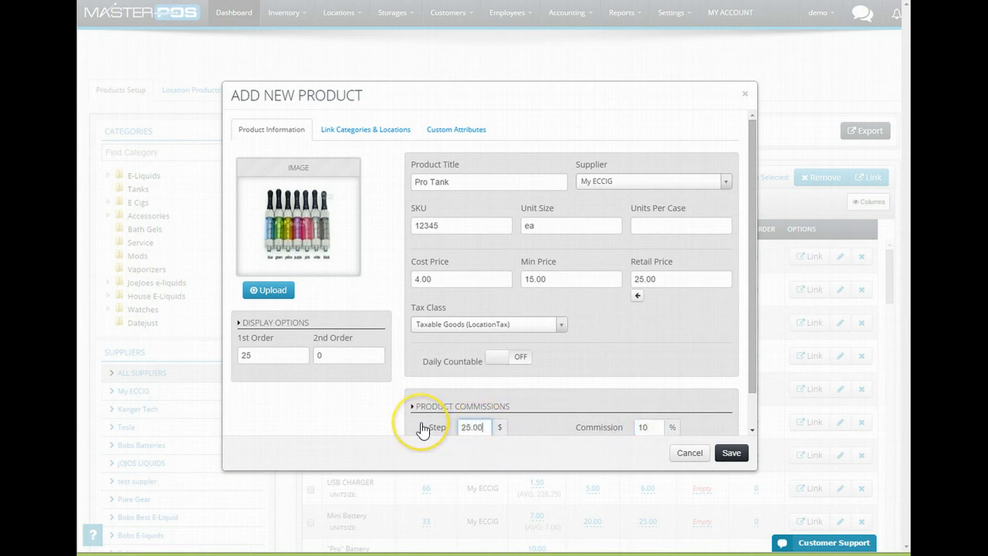
pyautogui.click(739, 454)
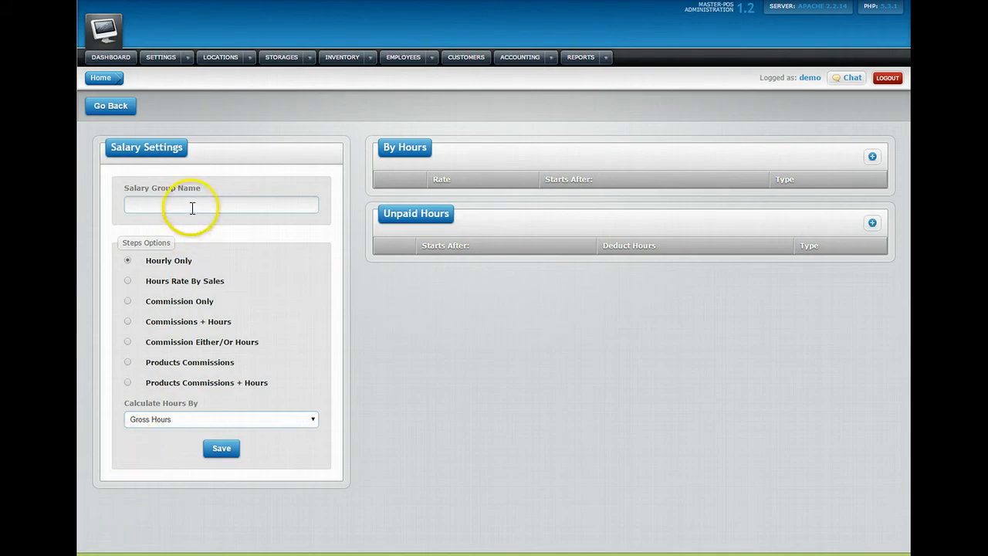
# Name the new salary group "prod comm plus hours" and choose Products Commissions + Hours, with hours calculated by Gross Hours.
pyautogui.click(192, 208)
pyautogui.write('prod ')
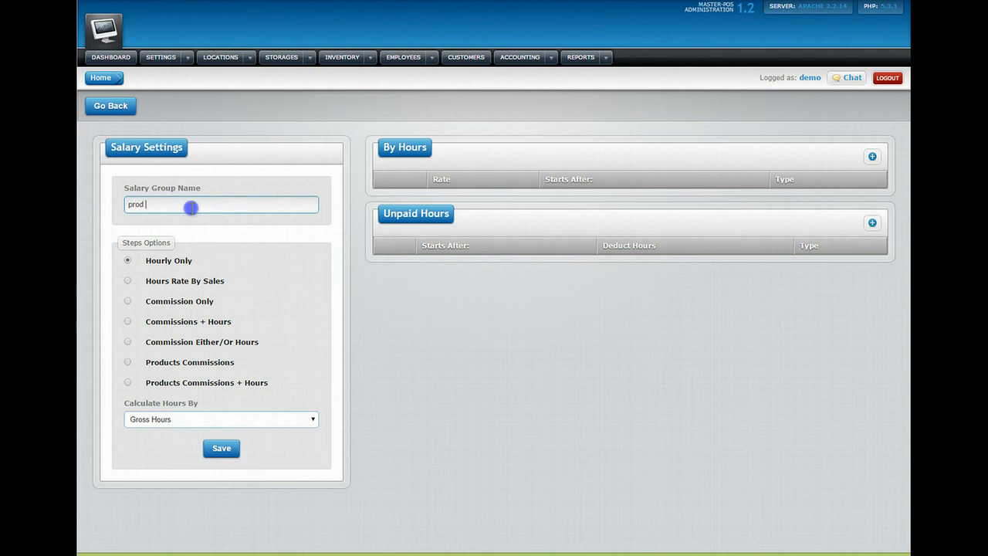
pyautogui.write('comm plus hours')
pyautogui.click(128, 383)
pyautogui.click(159, 423)
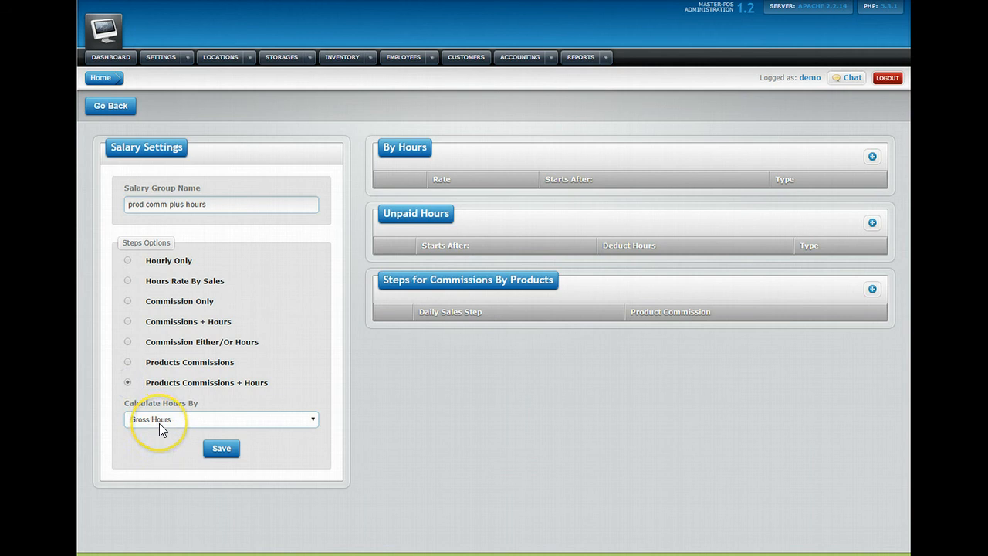
pyautogui.click(159, 423)
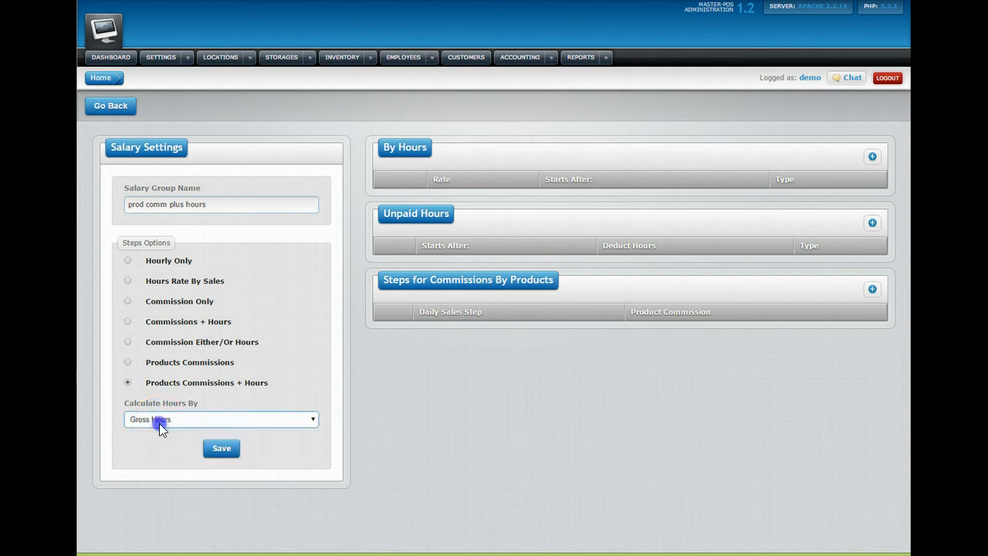
pyautogui.click(159, 423)
pyautogui.click(159, 423)
# Add a weekly hours step starting after 40 hours at 8.00 per hour to the "prod comm plus hours" group.
pyautogui.click(872, 158)
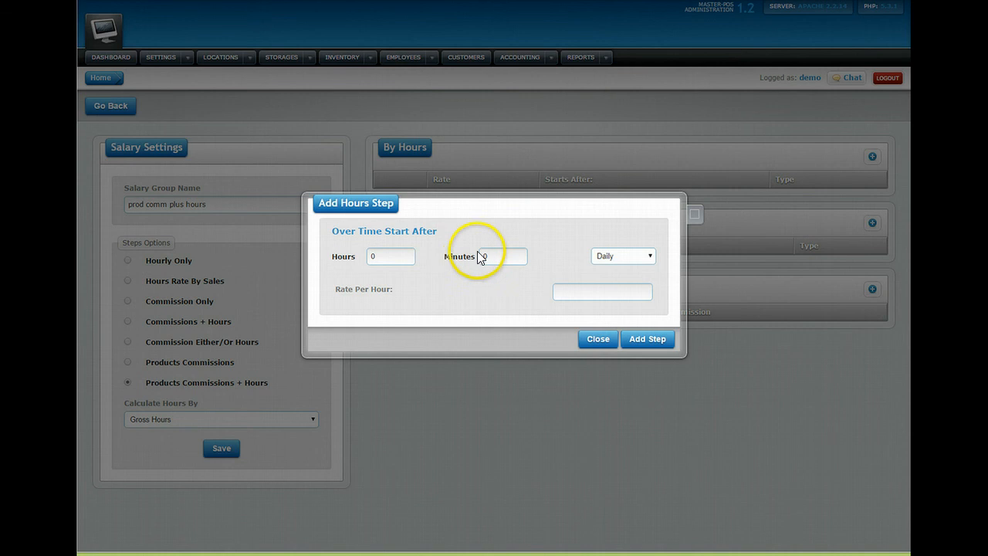
pyautogui.click(325, 253)
pyautogui.write('40')
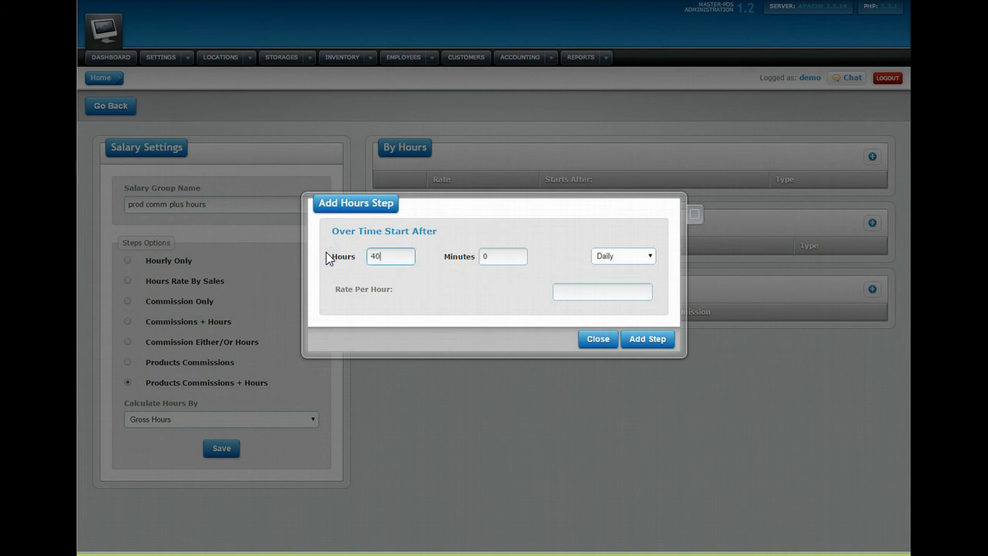
pyautogui.click(622, 260)
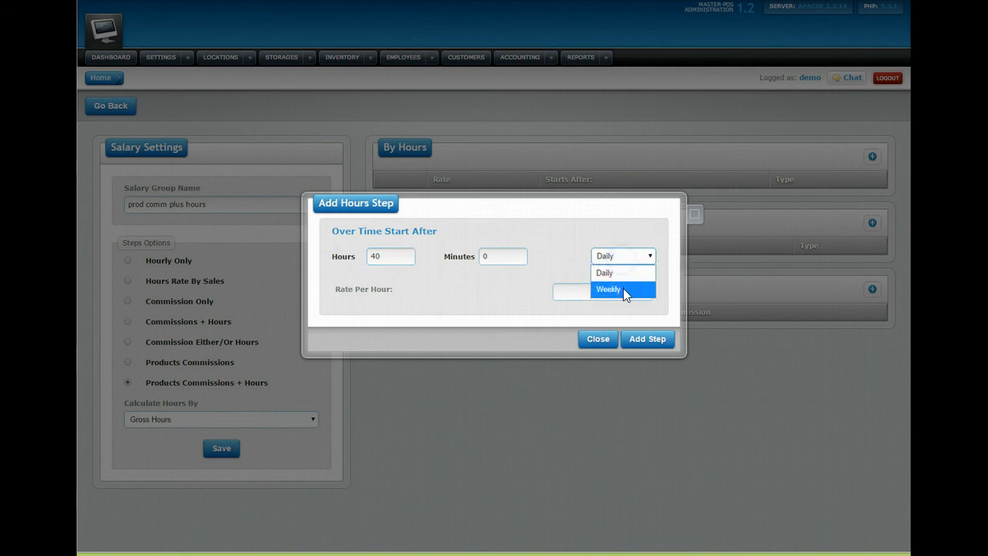
pyautogui.click(623, 288)
pyautogui.click(596, 290)
pyautogui.write('8.00')
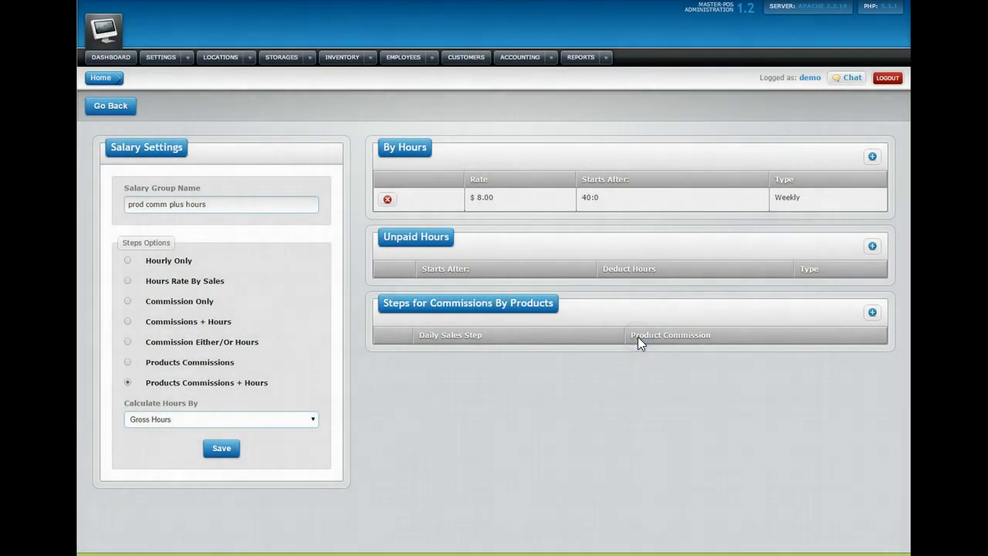
pyautogui.click(872, 247)
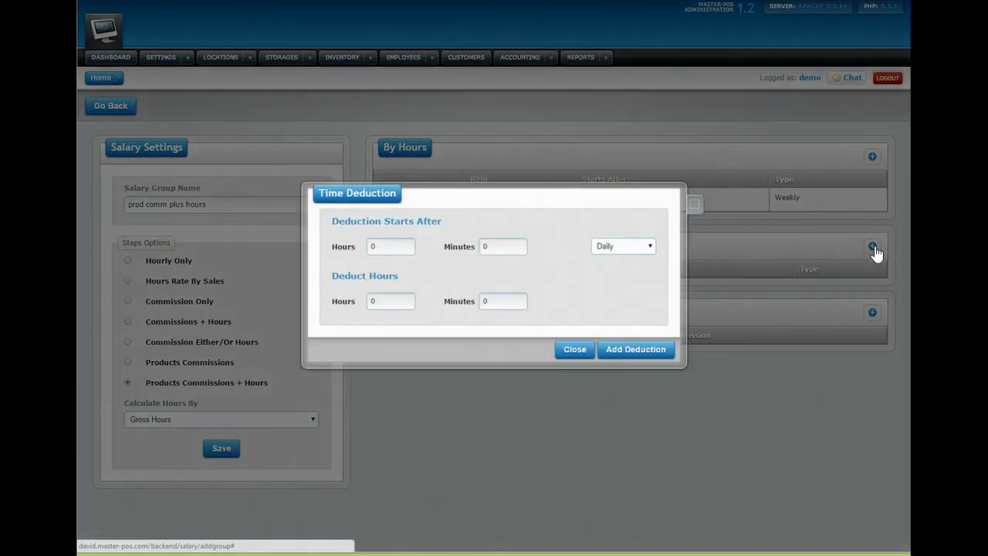
pyautogui.click(584, 349)
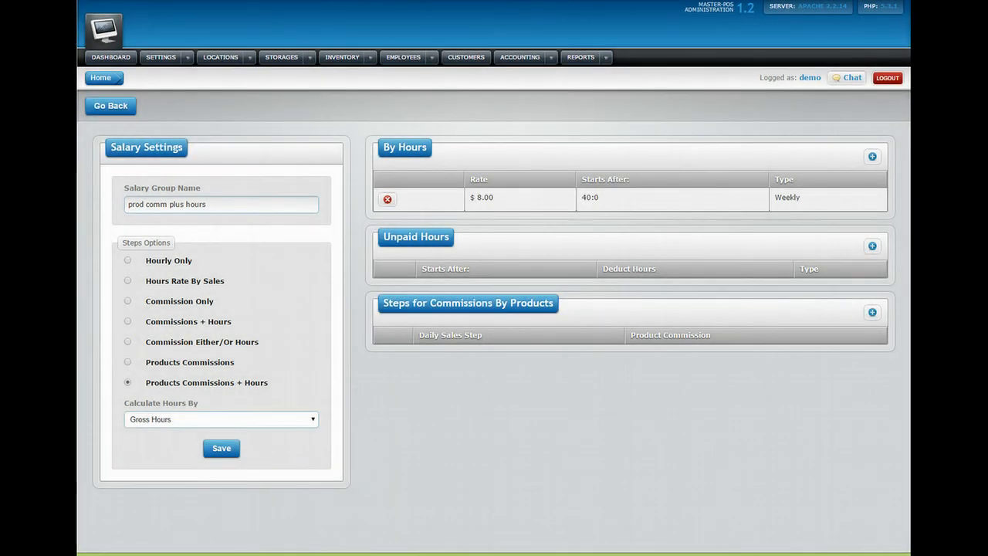
# Add a product commission step with a $100 sales step and an 8% product commission.
pyautogui.click(872, 311)
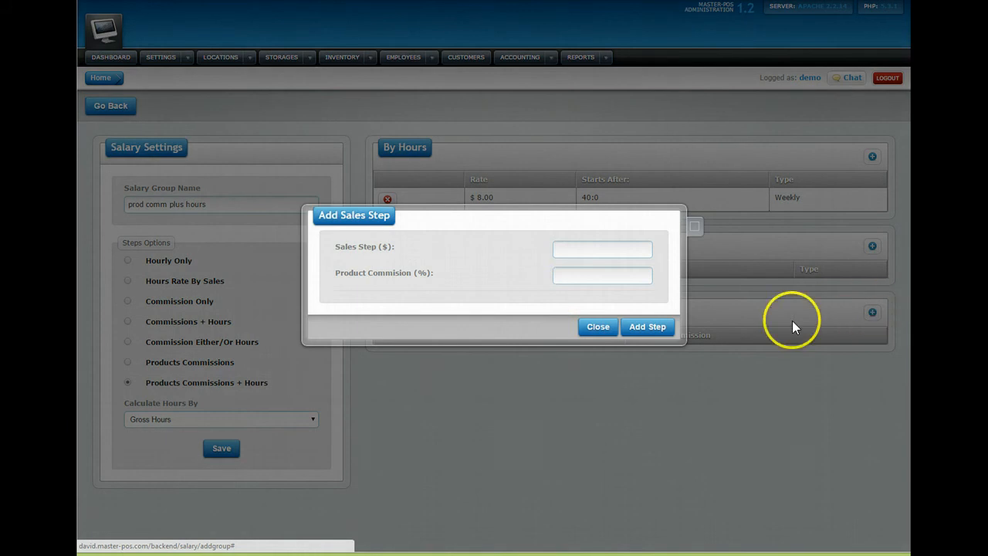
pyautogui.click(583, 247)
pyautogui.write('100')
pyautogui.click(585, 274)
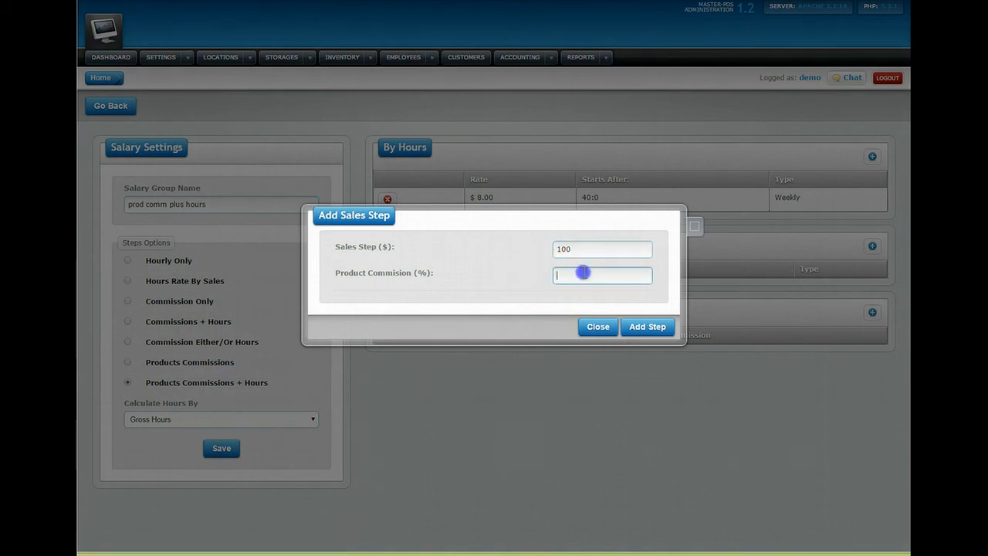
pyautogui.write('8')
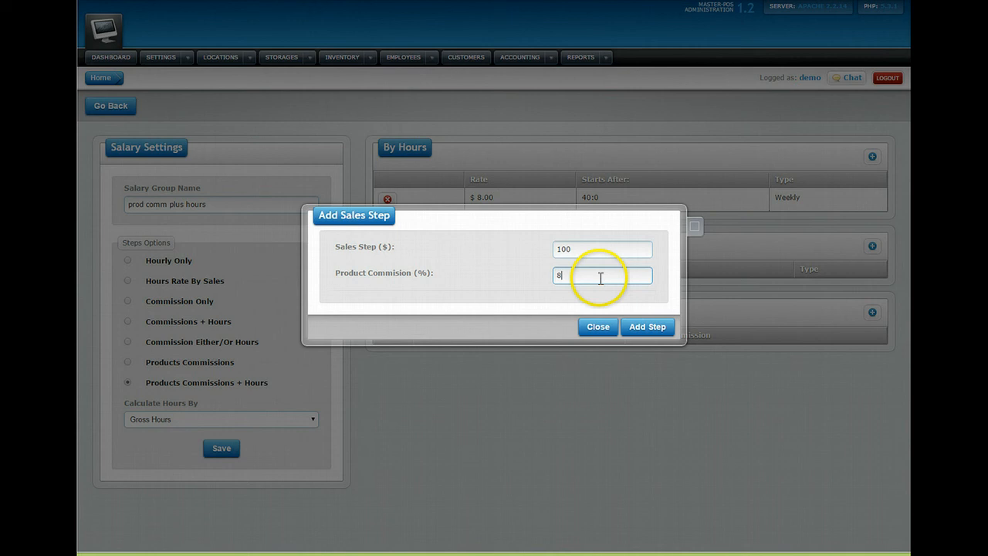
pyautogui.click(650, 327)
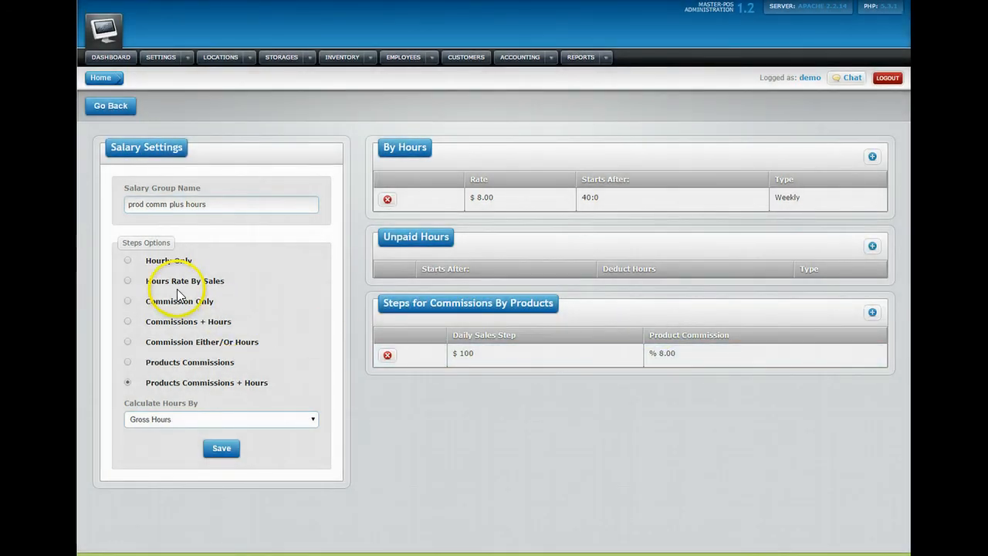
# Add a second product commission step with a $500 sales step and a 10% product commission.
pyautogui.click(871, 311)
pyautogui.click(599, 248)
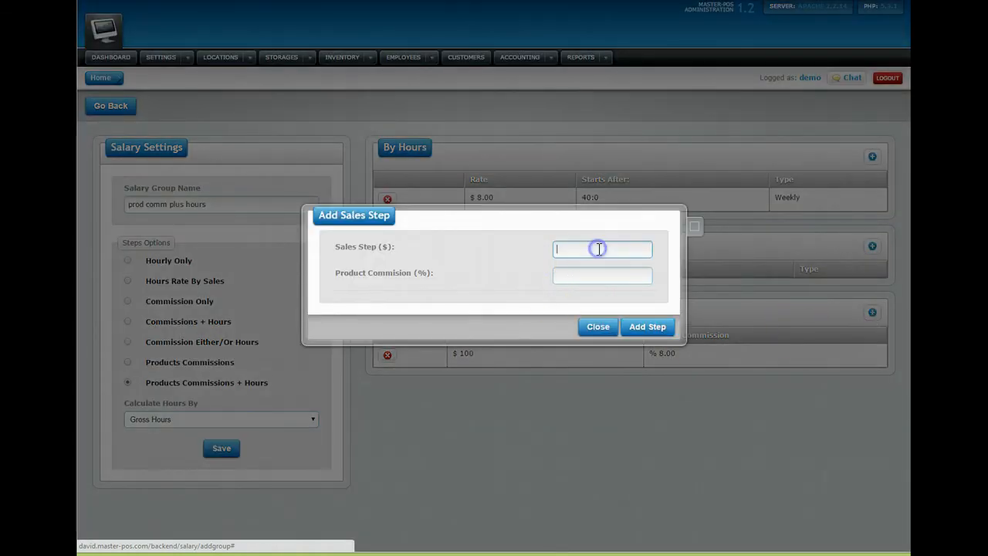
pyautogui.write('500')
pyautogui.click(599, 273)
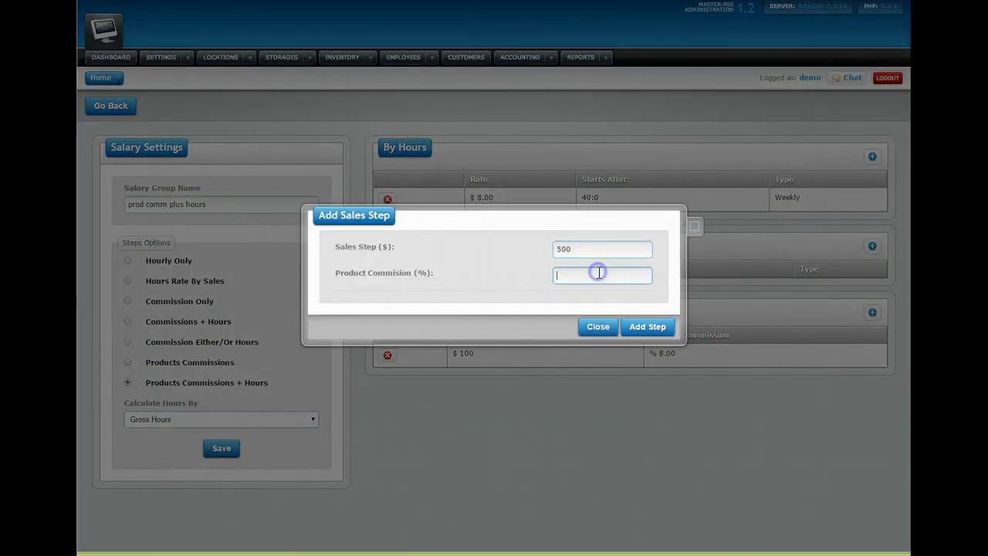
pyautogui.write('10')
pyautogui.click(634, 322)
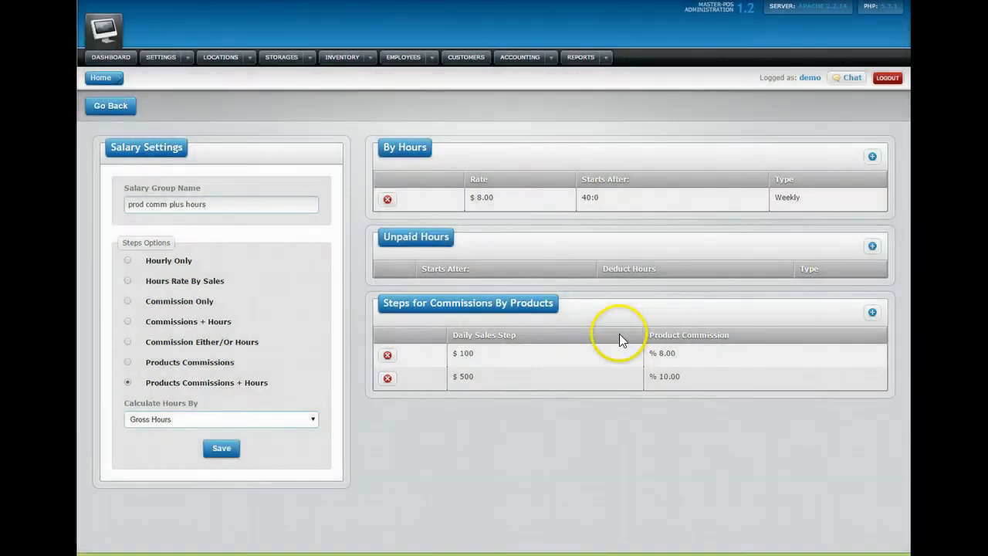
# Save the "prod comm plus hours" salary group with its hourly and product commission steps.
pyautogui.click(226, 449)
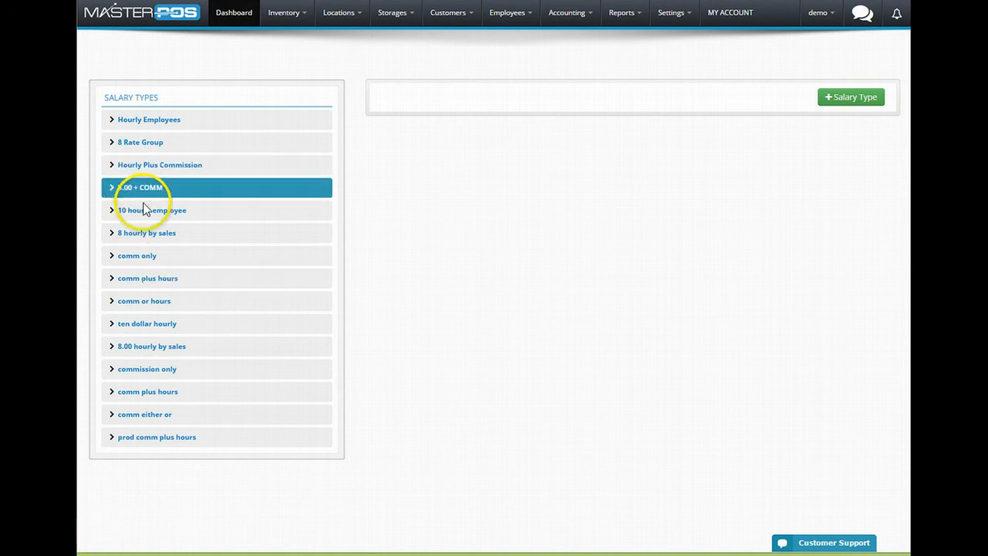
# Assign the second available employee to the "8 hourly by sales" salary type and save the assignment.
pyautogui.click(162, 240)
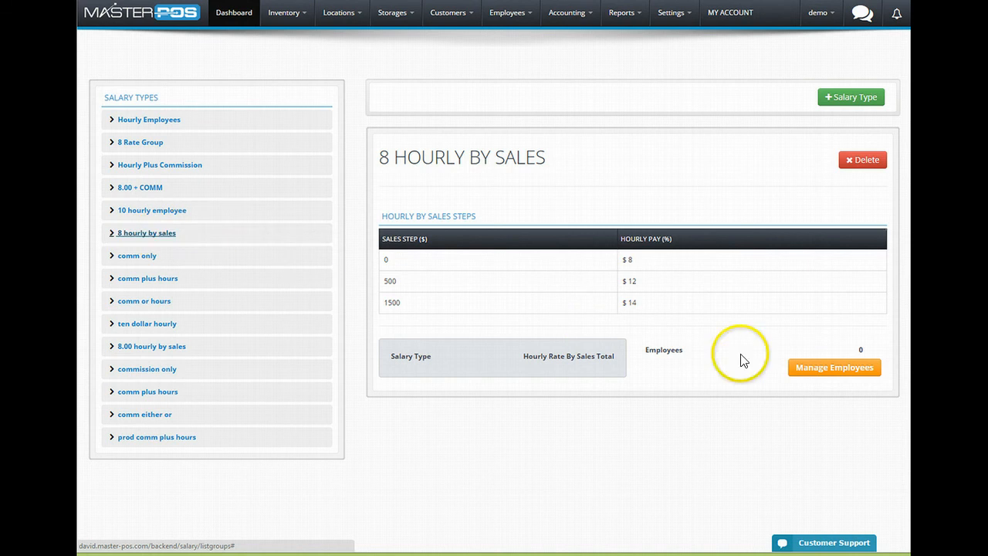
pyautogui.click(854, 370)
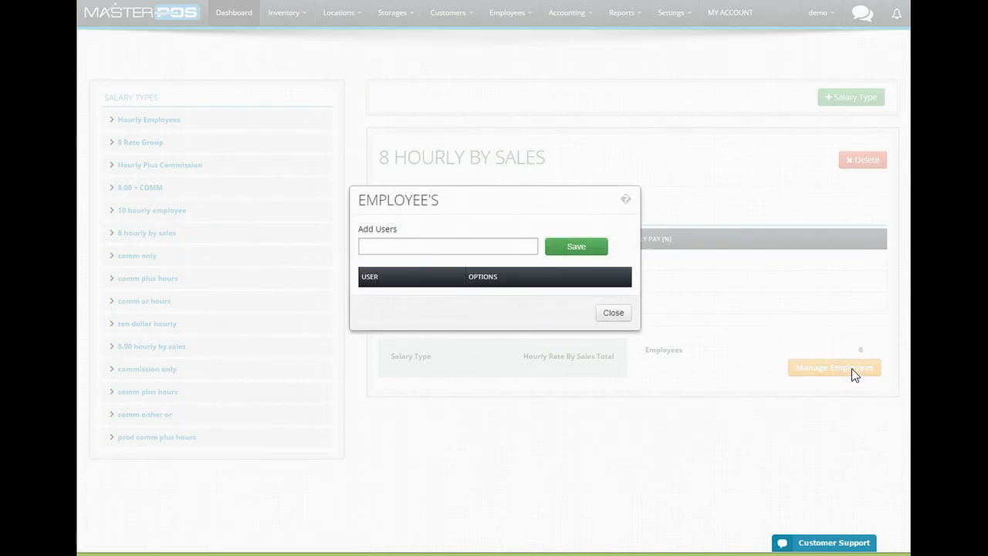
pyautogui.click(496, 262)
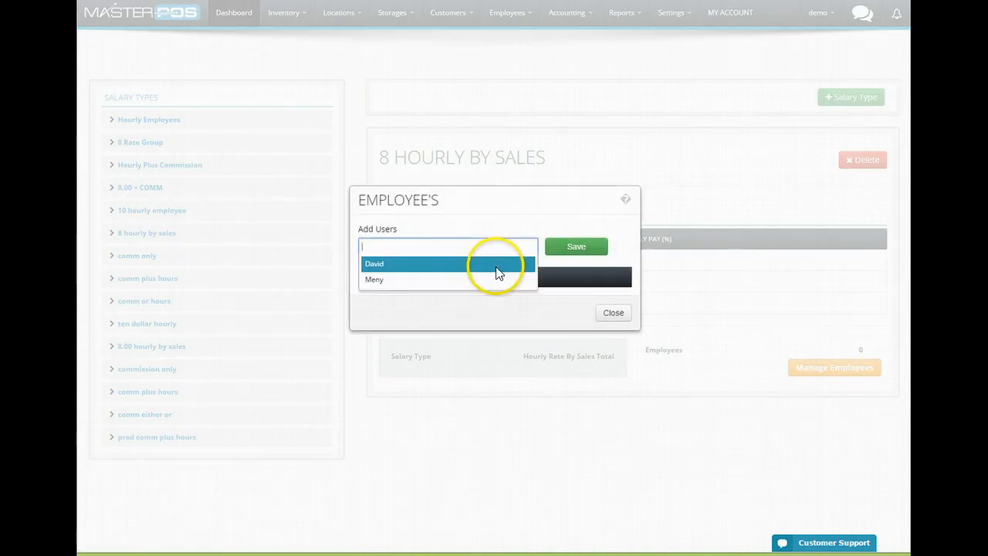
pyautogui.click(439, 279)
pyautogui.click(592, 258)
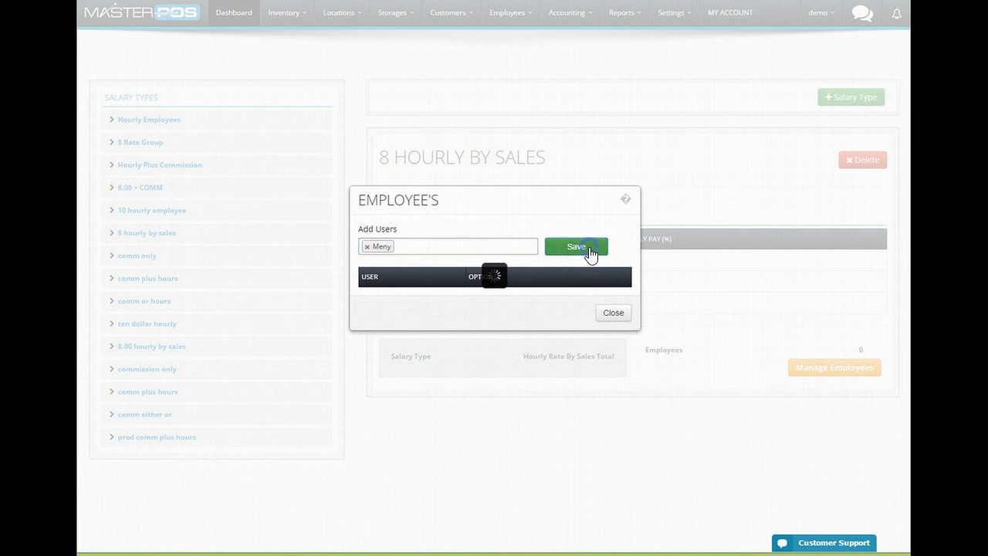
# Add the remaining available employee to the "8 hourly by sales" salary type and save.
pyautogui.click(791, 365)
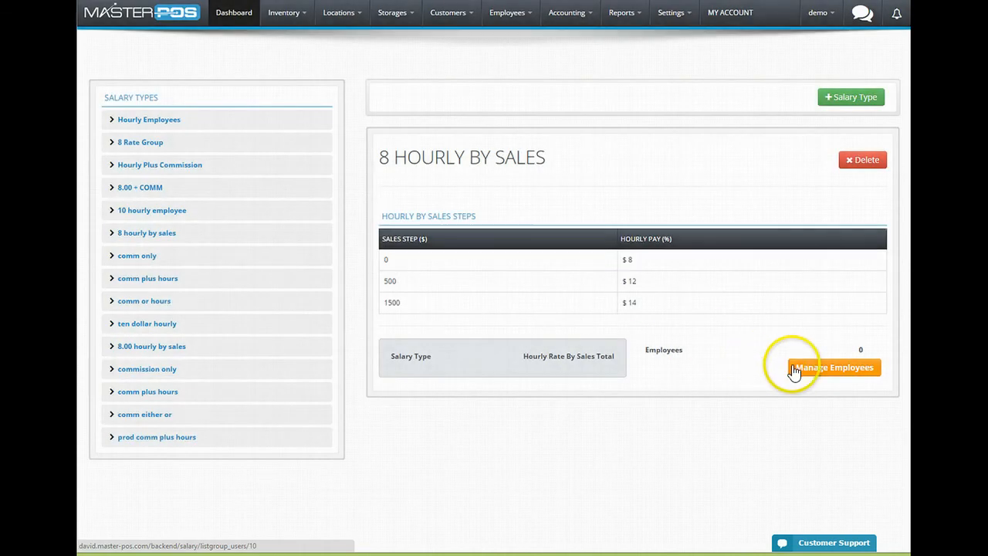
pyautogui.click(419, 232)
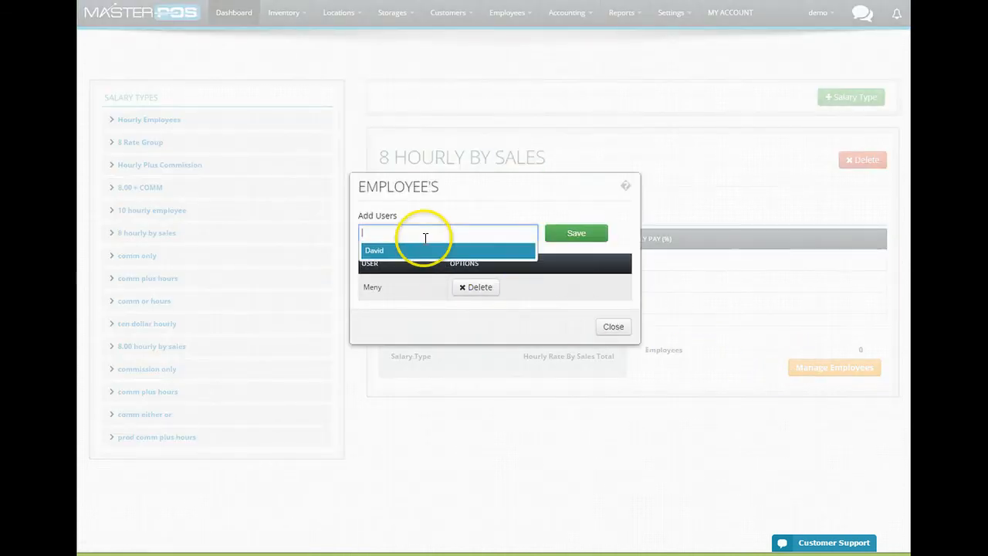
pyautogui.click(417, 252)
pyautogui.click(576, 237)
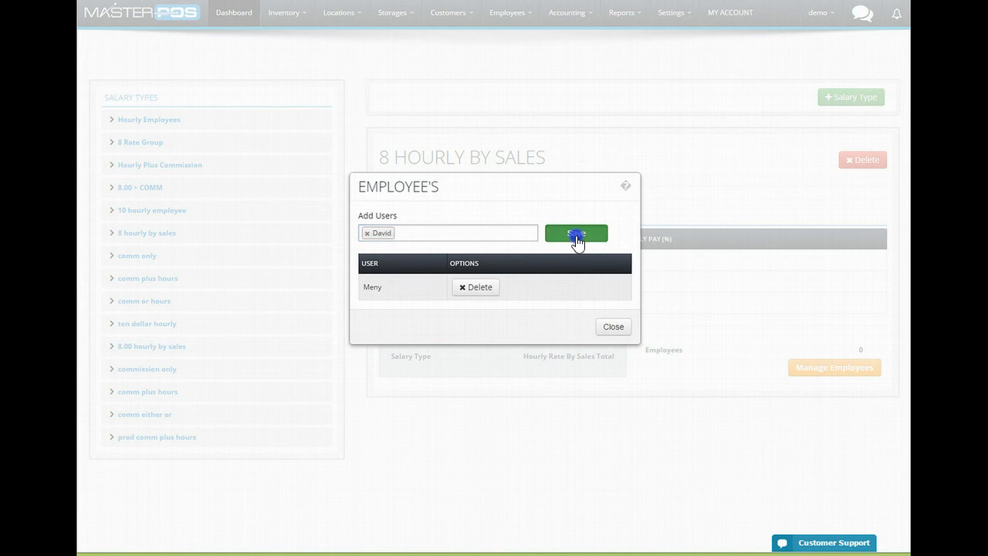